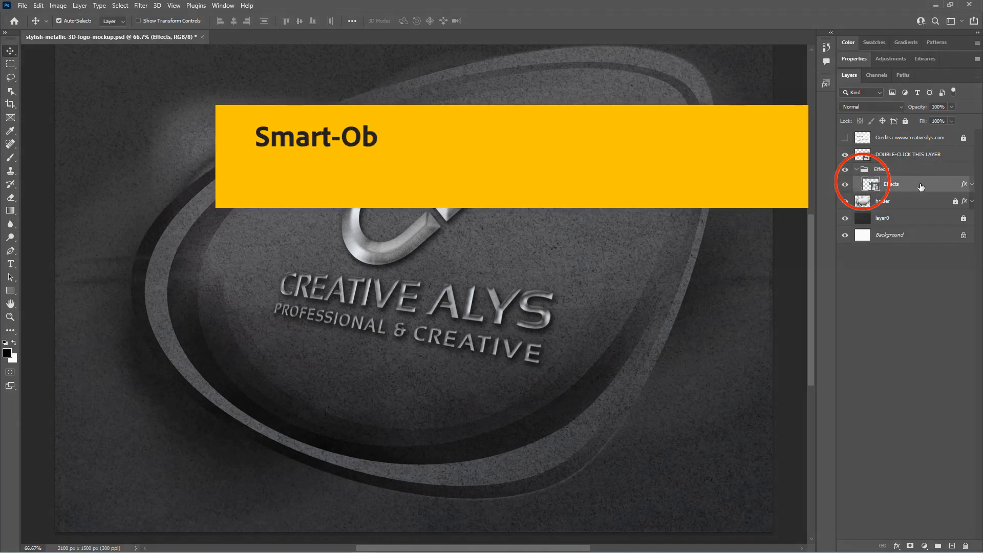
Step: Toggle the Effects group's visibility off and on to preview its contribution to the mockup
left_click(845, 170)
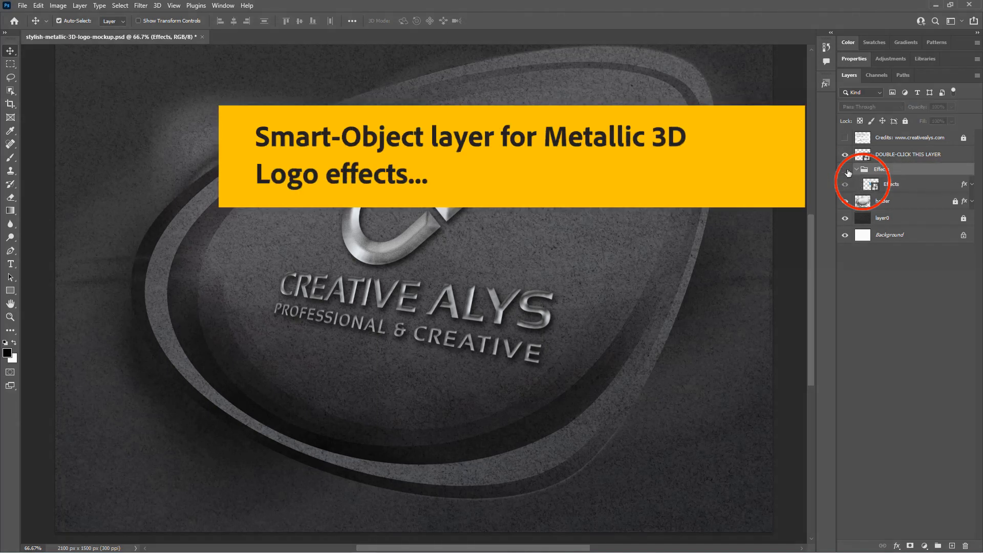
left_click(846, 170)
left_click(846, 170)
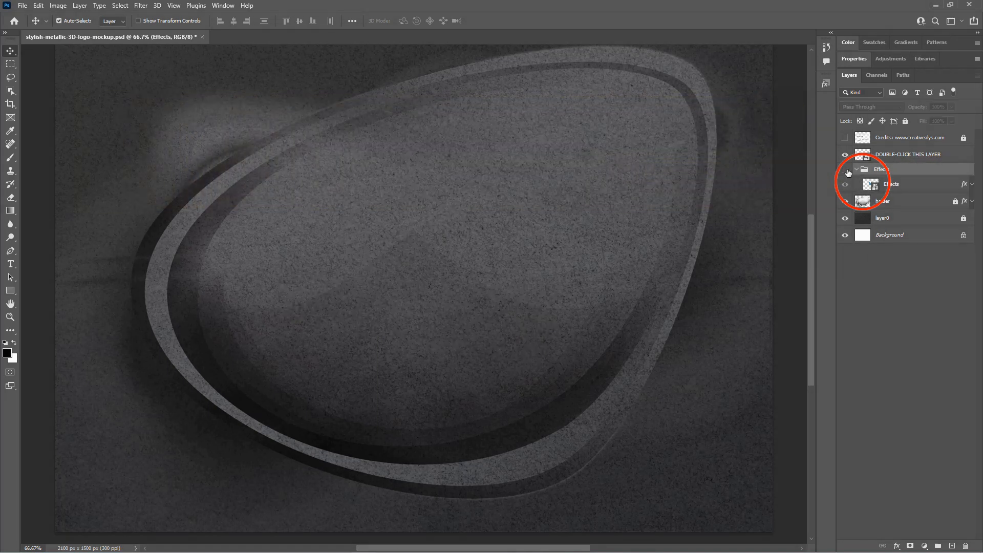
left_click(847, 171)
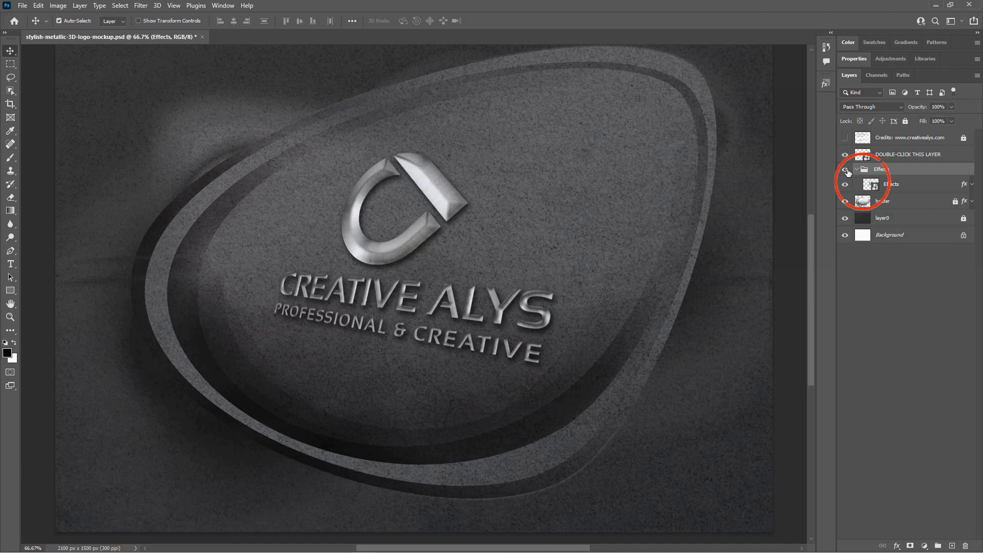
Step: Select the holder layer and toggle its visibility off and back on to preview it
left_click(919, 204)
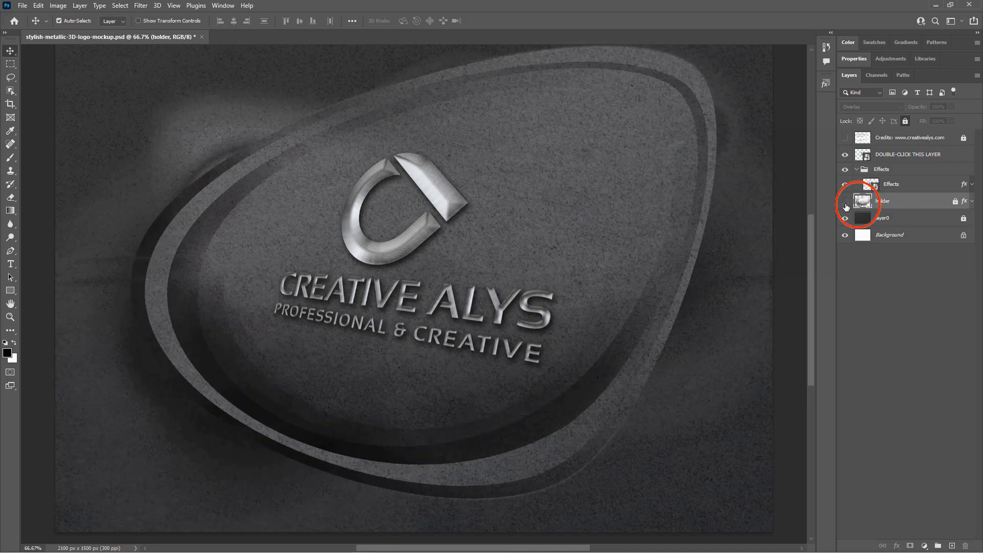
left_click(846, 205)
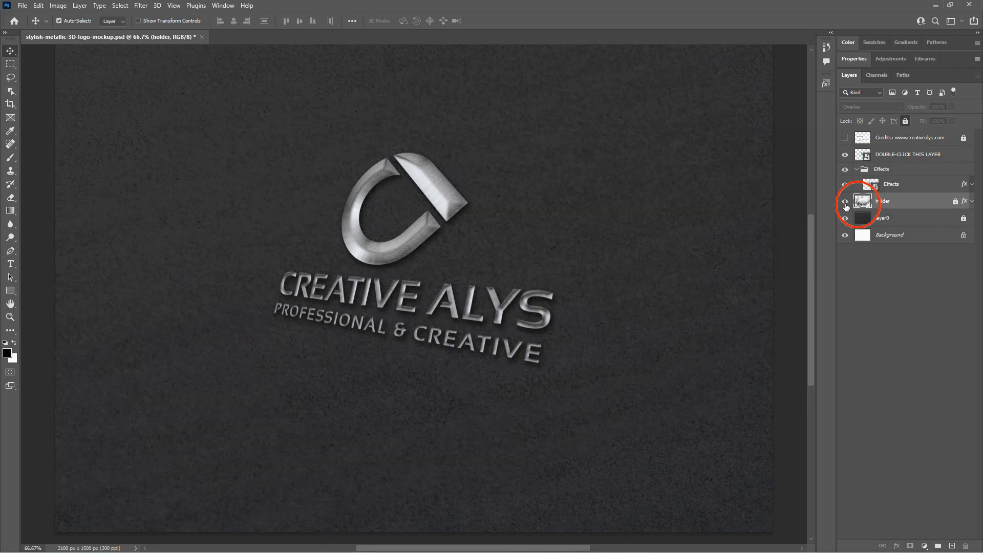
left_click(846, 205)
Step: Toggle the visibility of layer0 and the Background layer to preview the backdrop layers
left_click(910, 222)
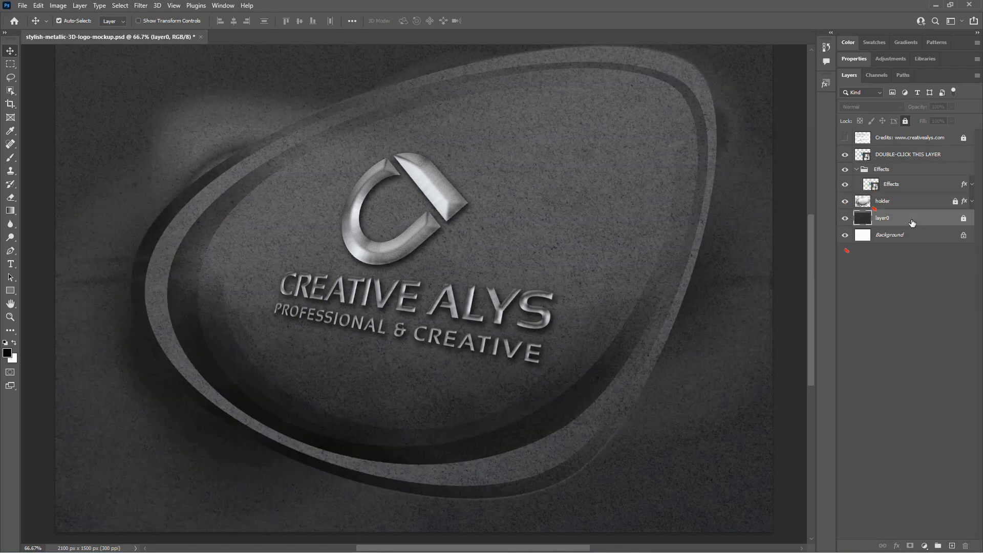
left_click(849, 220)
left_click(849, 220)
left_click(846, 235)
left_click(917, 236)
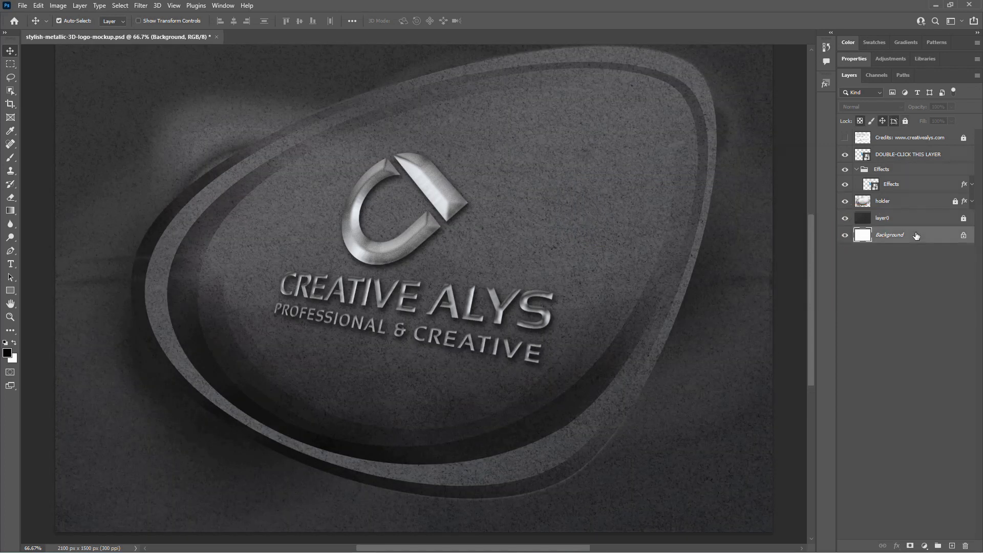
Step: Select the DOUBLE-CLICK THIS LAYER smart object and open its contents
left_click(906, 173)
left_click(897, 155)
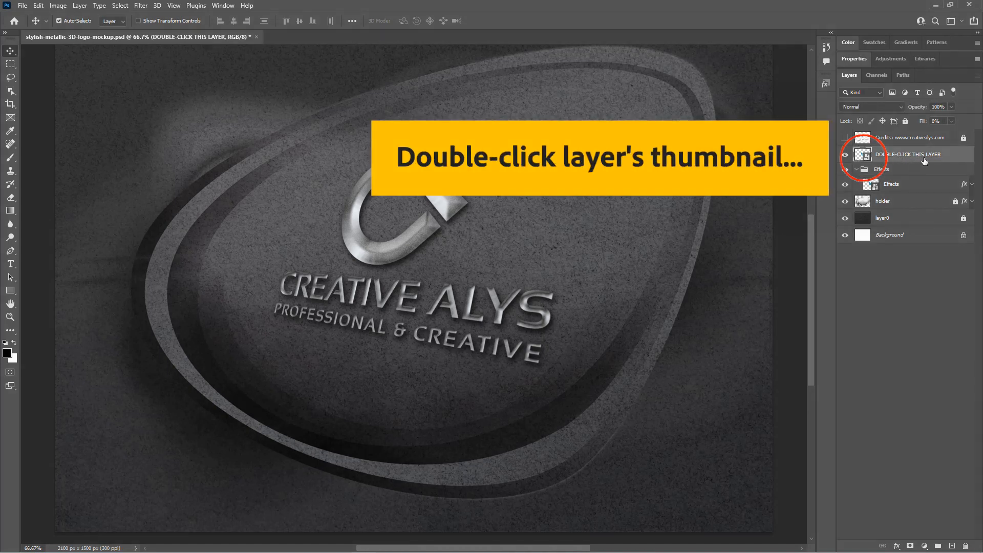
double_click(871, 156)
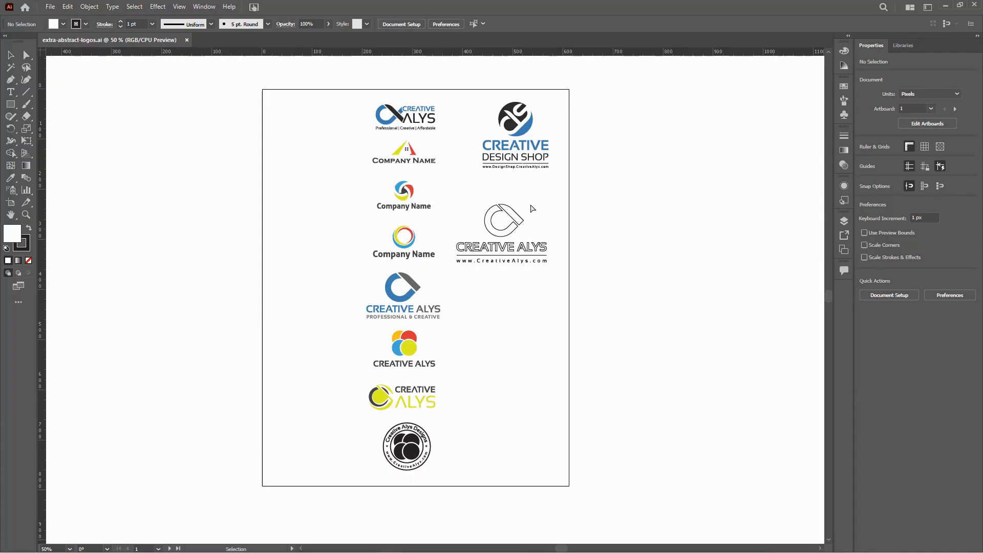
Step: Copy the swirl "Company Name" logo from Illustrator and paste it into the smart object as a Smart Object
left_click(511, 192)
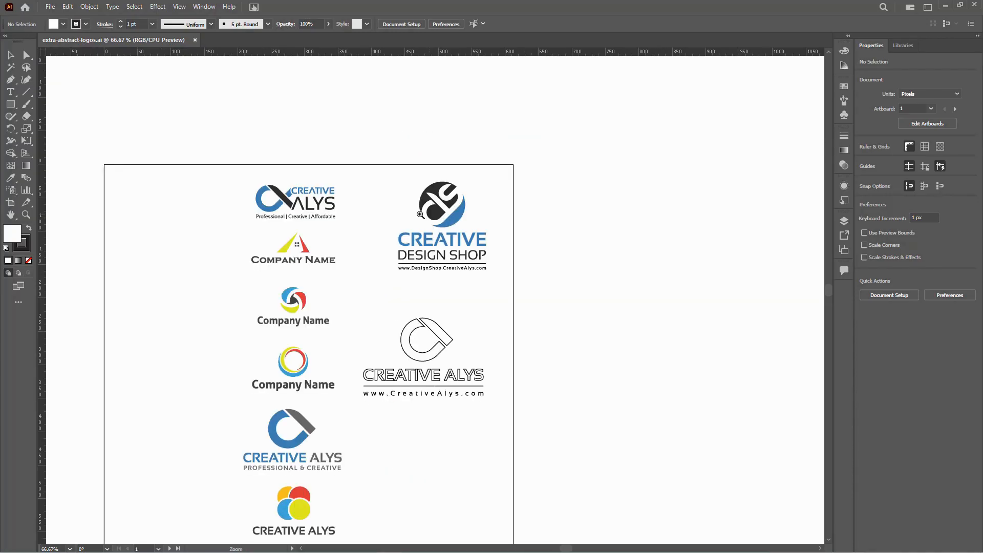
left_click(372, 267)
left_click(439, 300)
left_click_drag(459, 346, 591, 197)
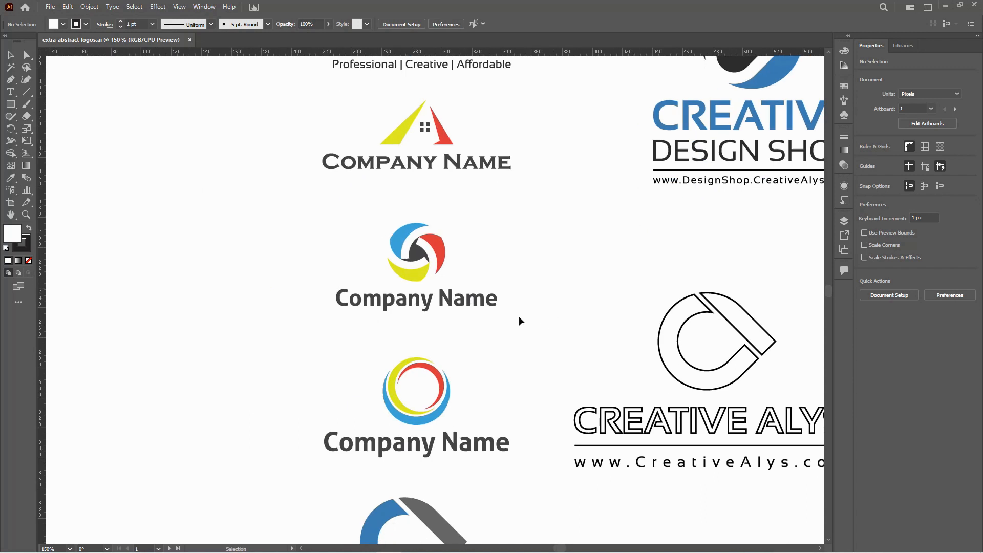
left_click_drag(533, 325, 252, 212)
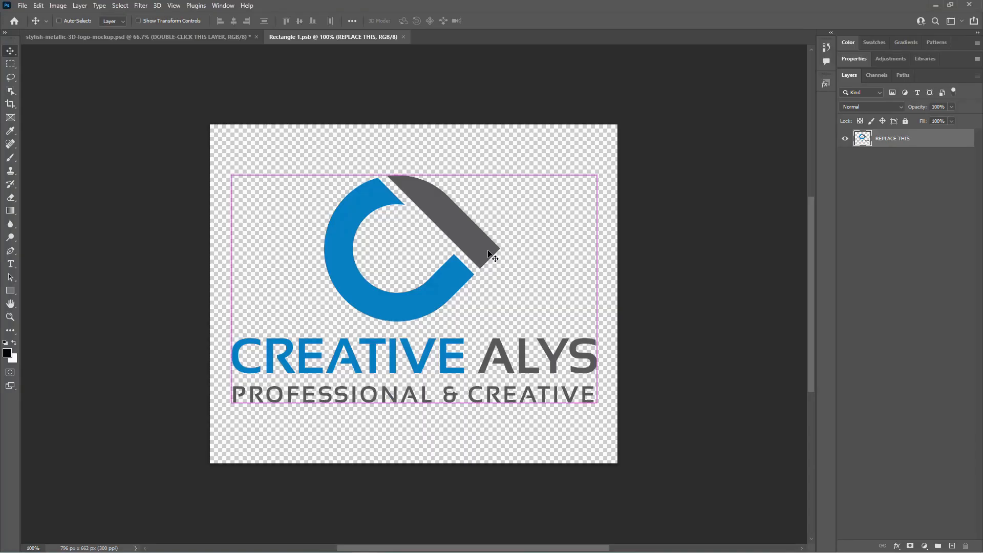
key("ctrl+v")
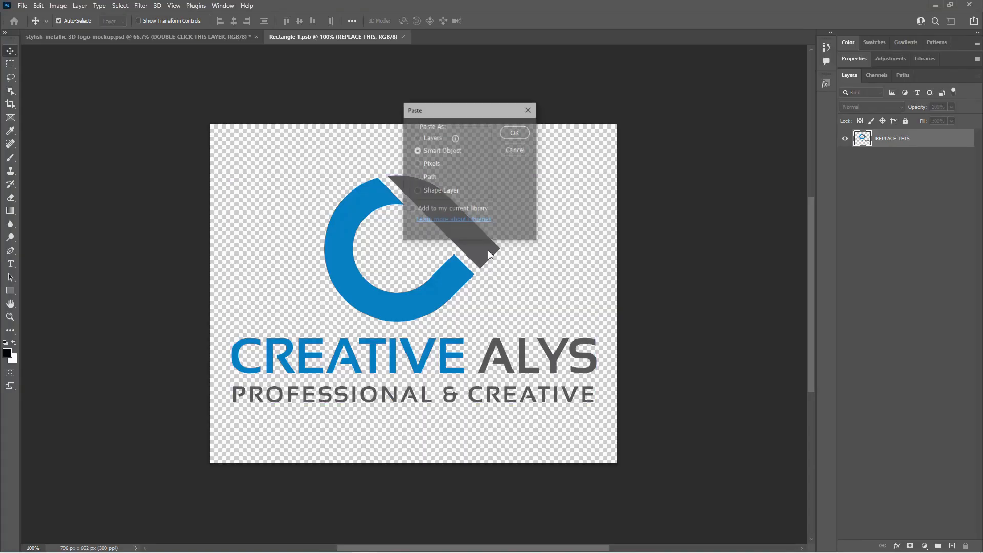
left_click(516, 133)
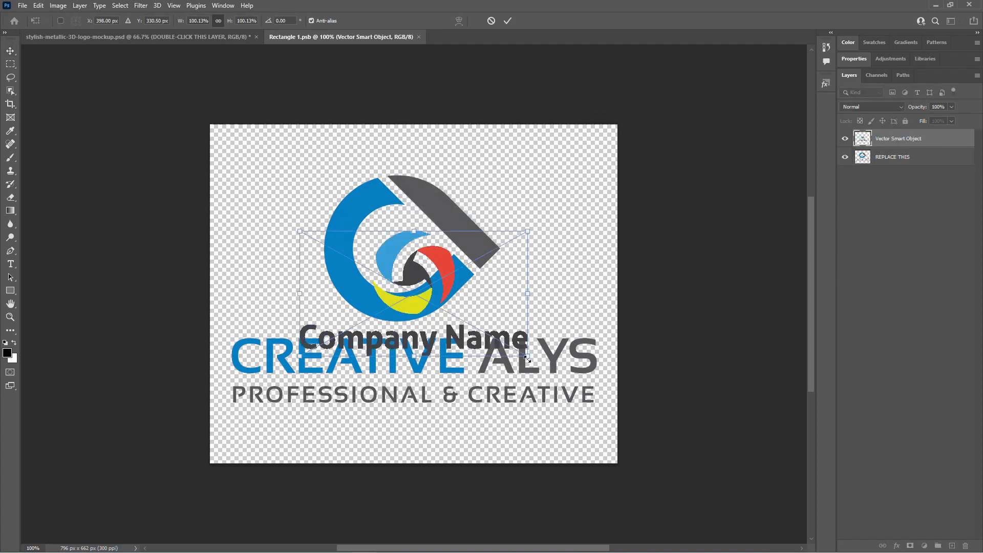
Step: Enlarge the pasted logo to about 158% to fill the canvas and hide the REPLACE THIS layer
left_click_drag(527, 362, 595, 404)
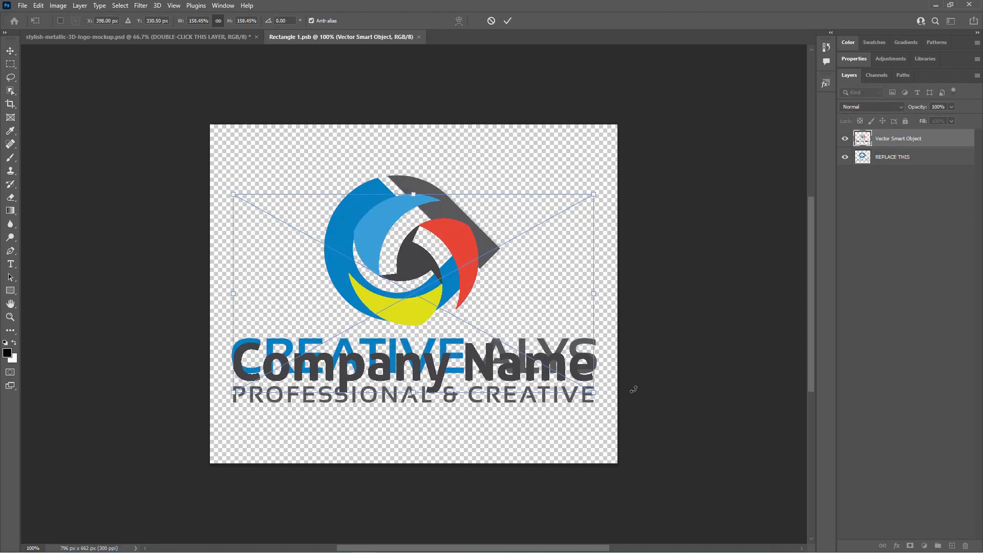
key("Return")
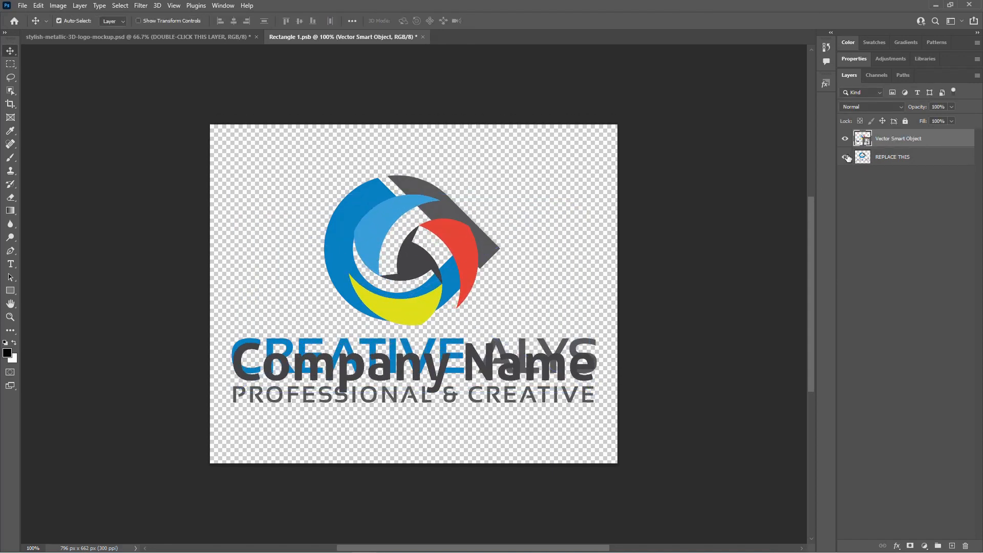
left_click(845, 157)
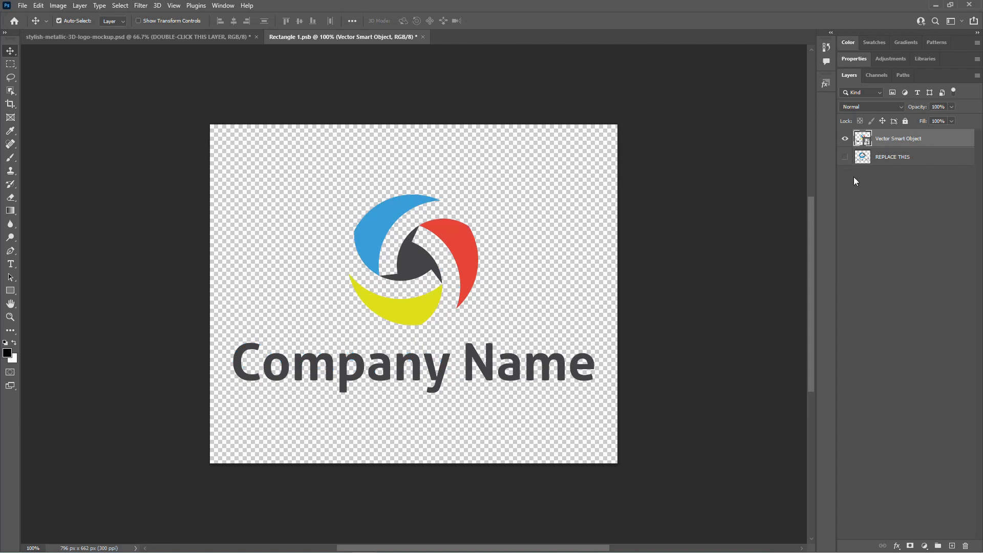
Step: Rearrange the panels so Color and Properties sit above the Layers panel
left_click(853, 60)
left_click_drag(883, 434, 877, 244)
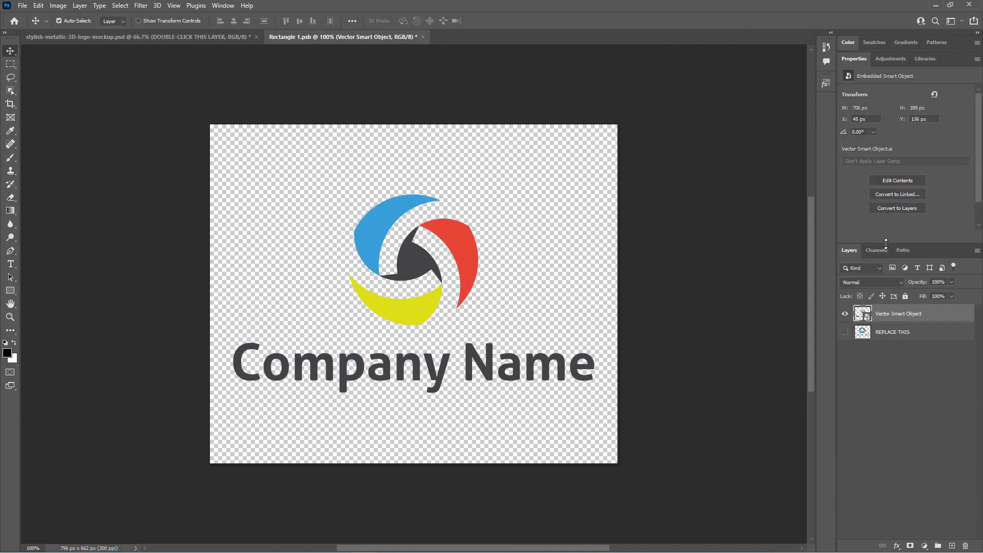
left_click(850, 44)
left_click_drag(917, 307, 917, 154)
left_click_drag(924, 436, 923, 330)
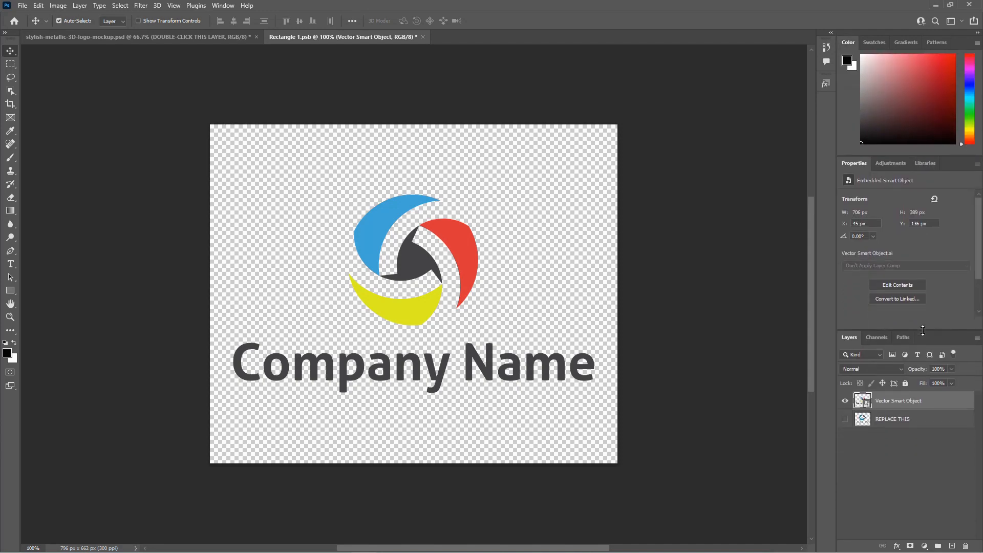
Step: Deselect the logo, save the smart object file, and close its document window
left_click(474, 207)
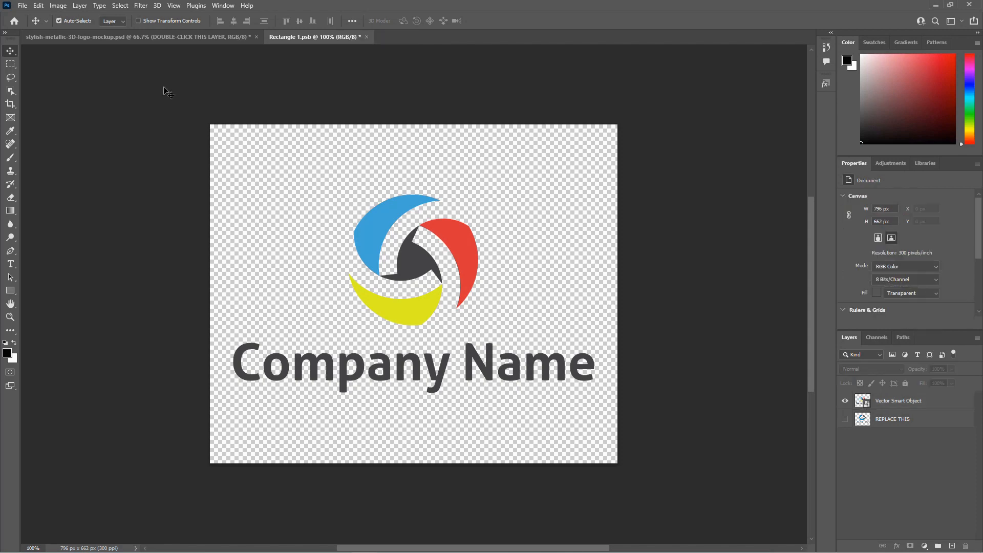
left_click(23, 5)
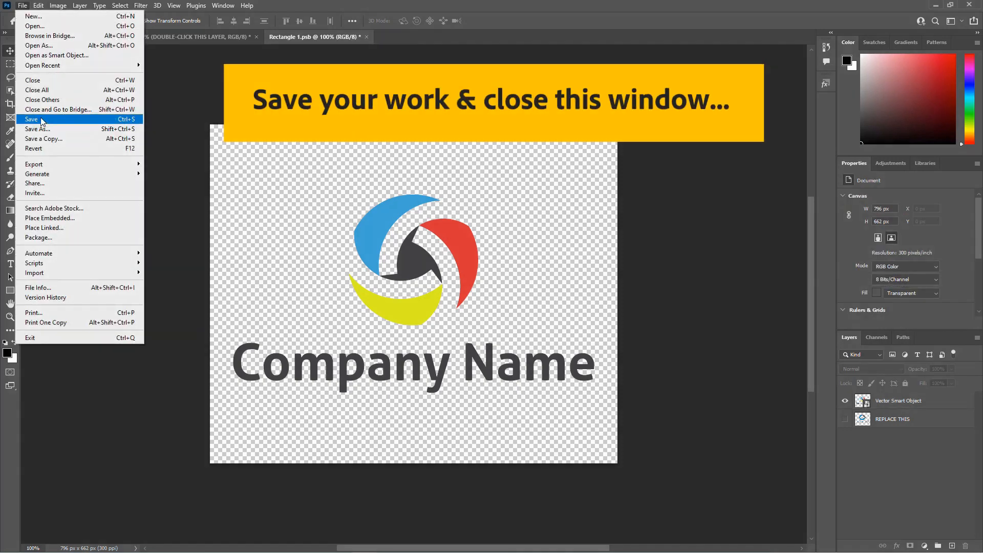
left_click(41, 120)
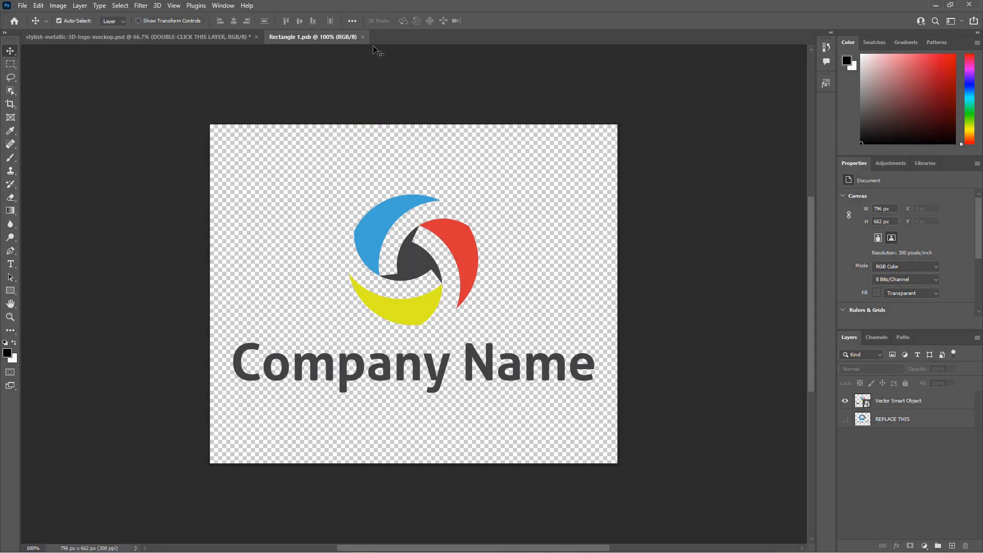
left_click(363, 37)
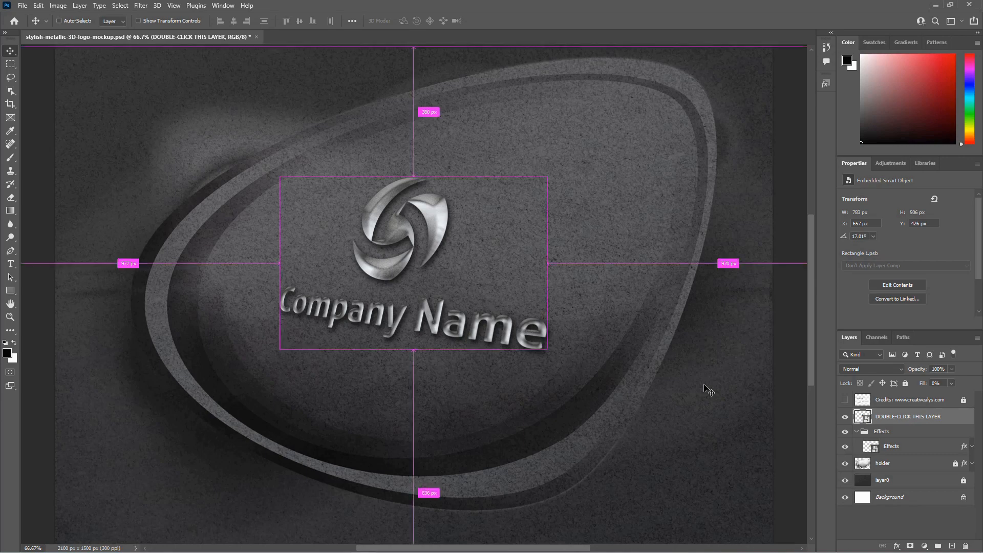
Step: Zoom in and out on the mockup to inspect the updated metallic logo
key("ctrl+minus")
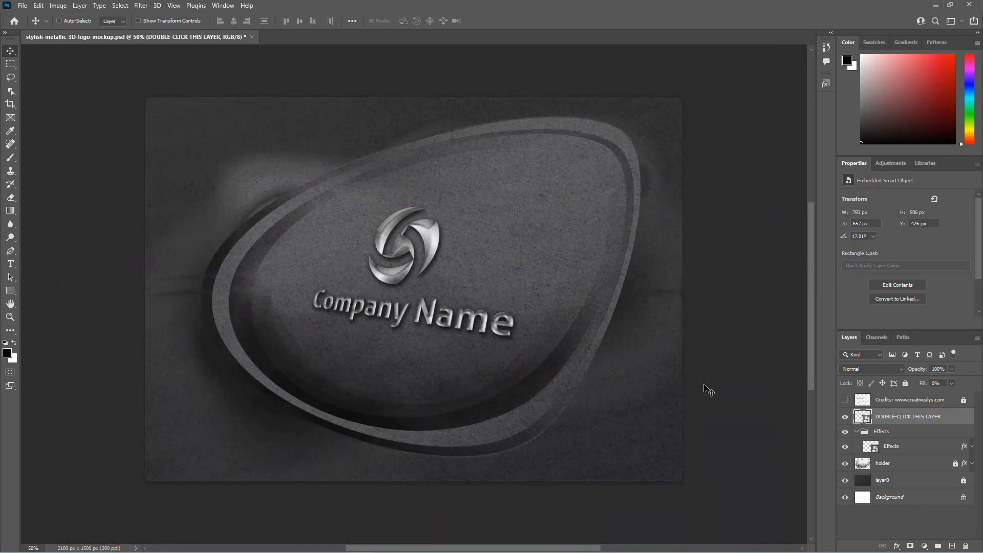
left_click(708, 389, "ctrl")
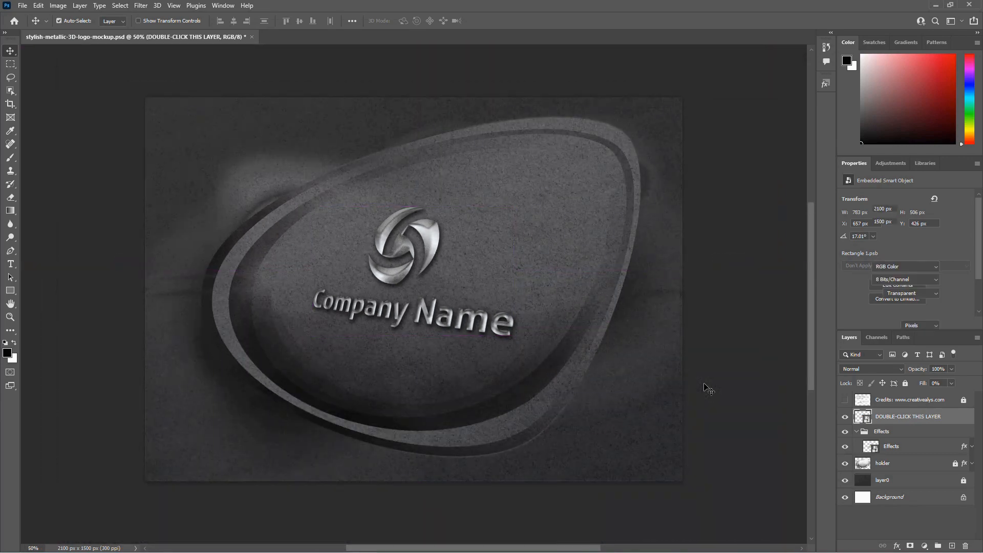
key("ctrl+minus")
key("ctrl+minus")
key("ctrl+minus")
key("ctrl+plus")
key("ctrl+plus")
key("ctrl+plus")
key("ctrl+plus")
key("ctrl+plus")
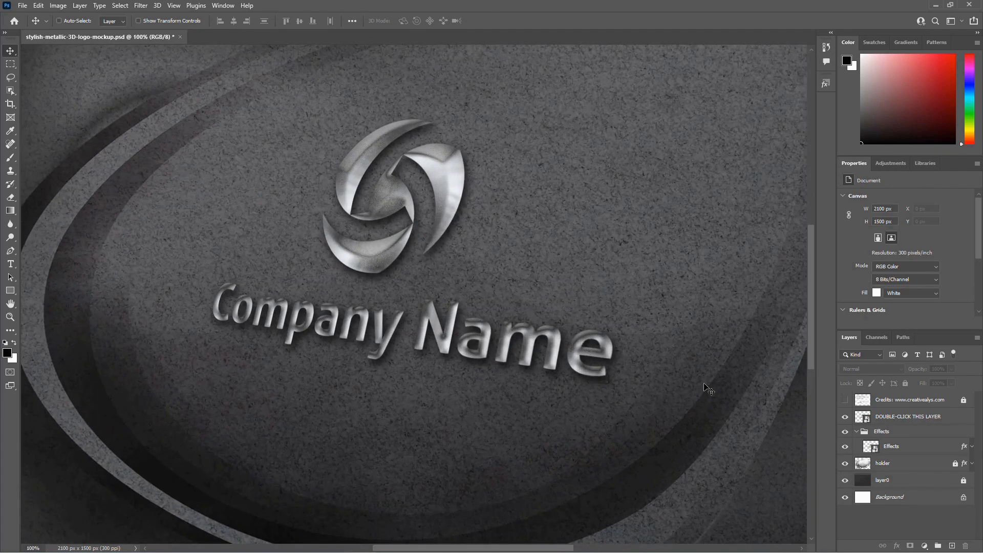
key("ctrl+minus")
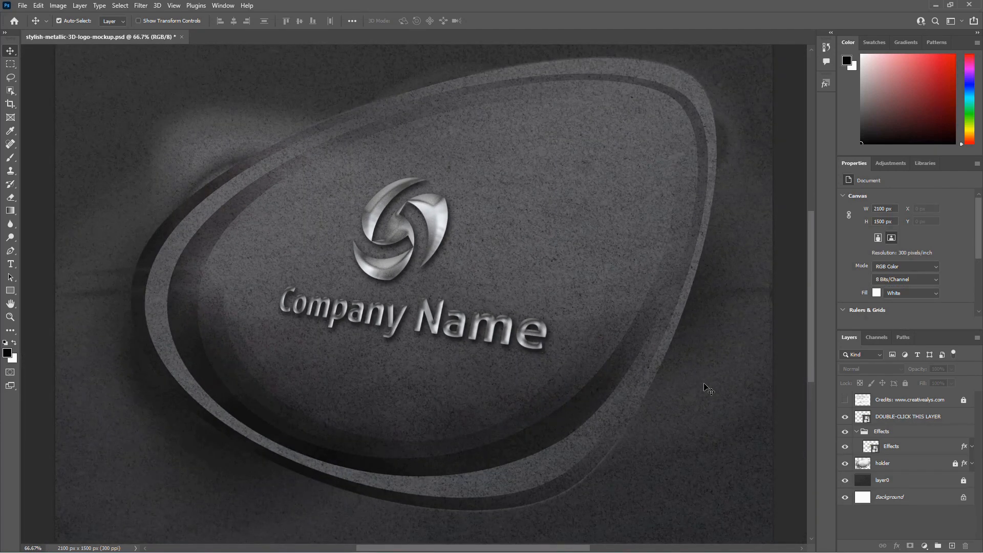
Step: Reopen the smart object's contents and paste in the circular "Company Name" logo copied from Illustrator
left_click(875, 418)
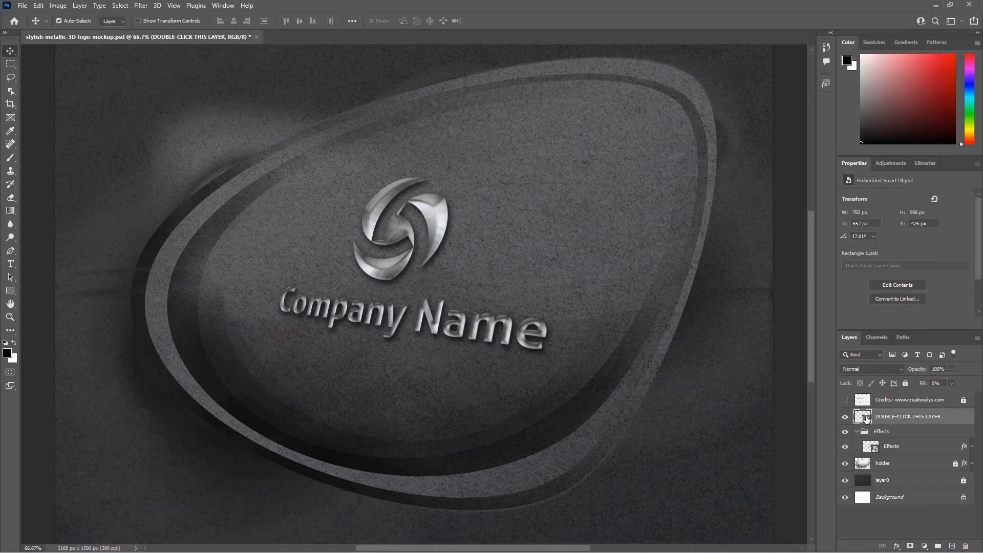
double_click(867, 418)
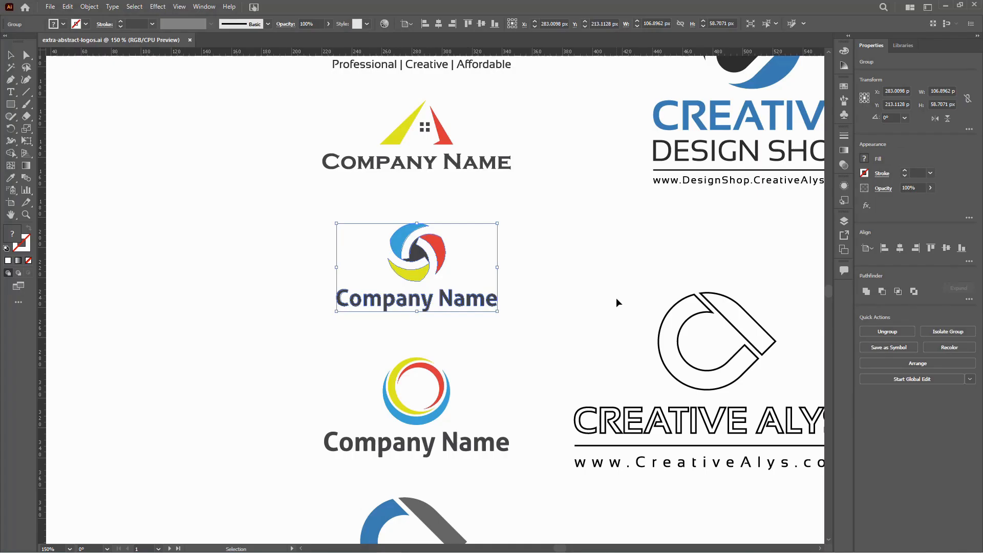
scroll(616, 303, "down", 5)
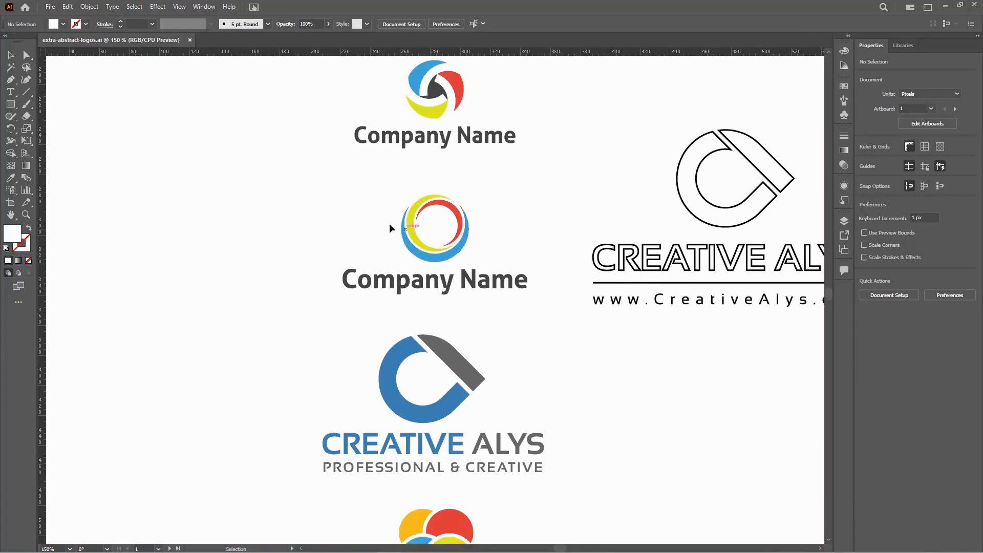
left_click_drag(334, 191, 536, 317)
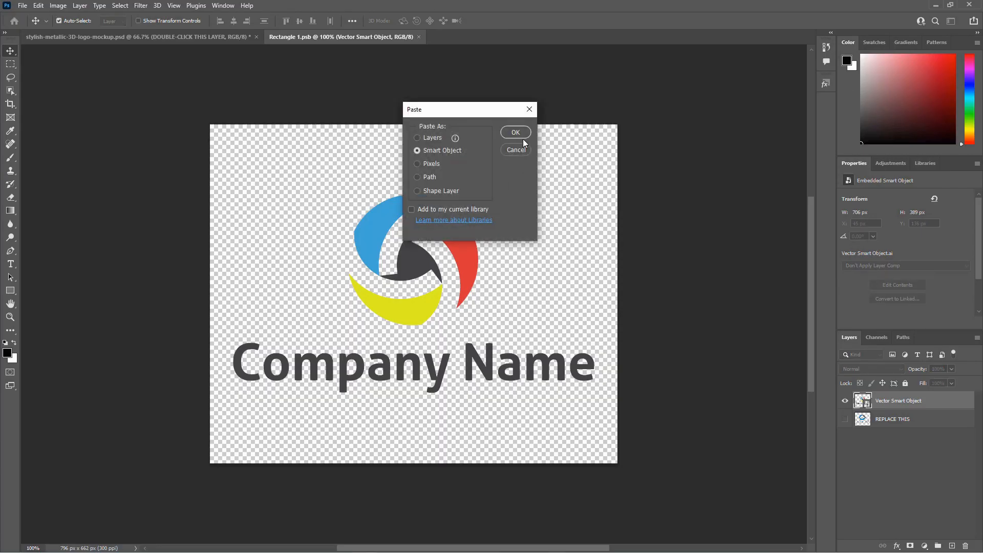
left_click(521, 135)
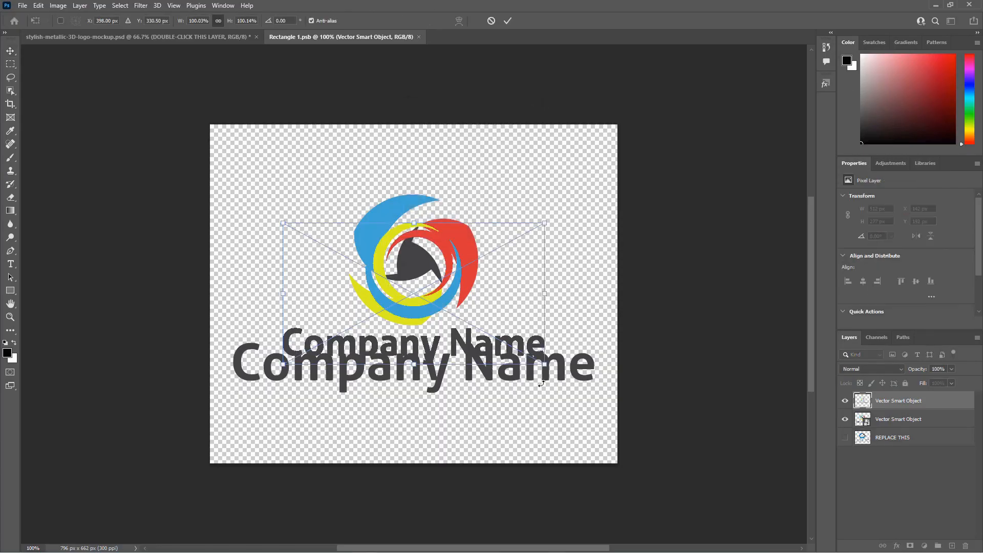
Step: Enlarge the new logo to about 136% and hide the previous swirl logo layer
left_click_drag(544, 365, 595, 382)
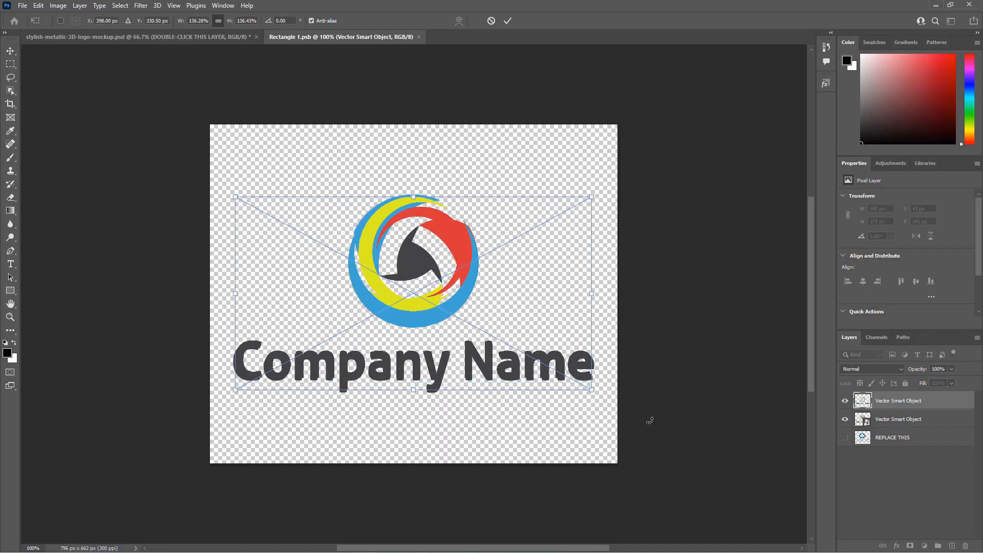
key("Return")
left_click(845, 420)
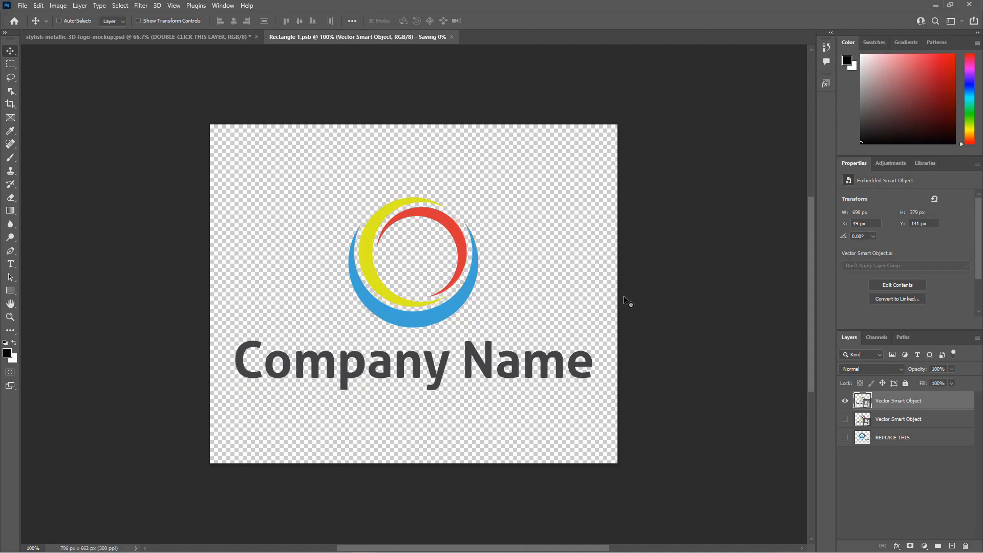
Step: Save the smart object file and close its document window
key("ctrl+s")
left_click(419, 37)
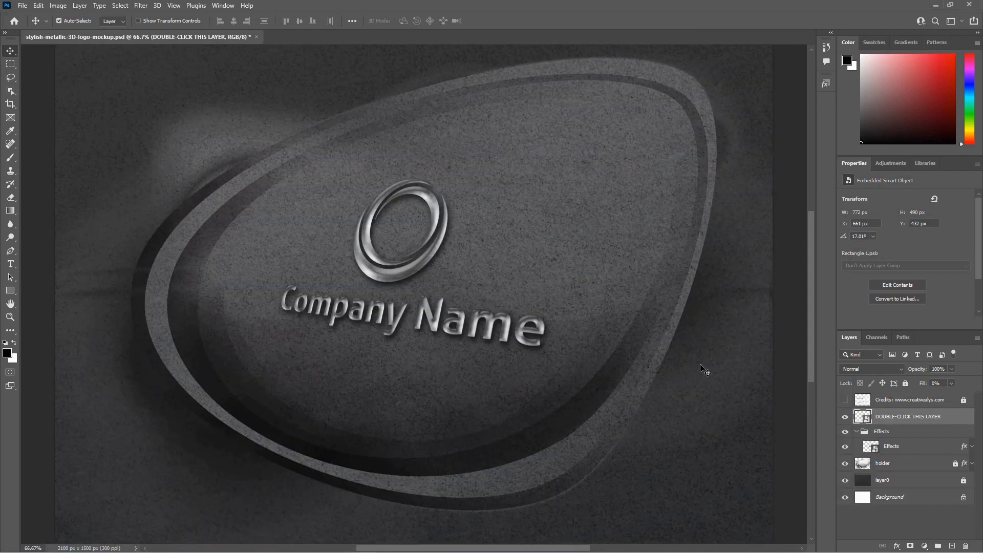
Step: Zoom out and back in on the mockup to examine the metallic Company Name logo
key("ctrl+minus")
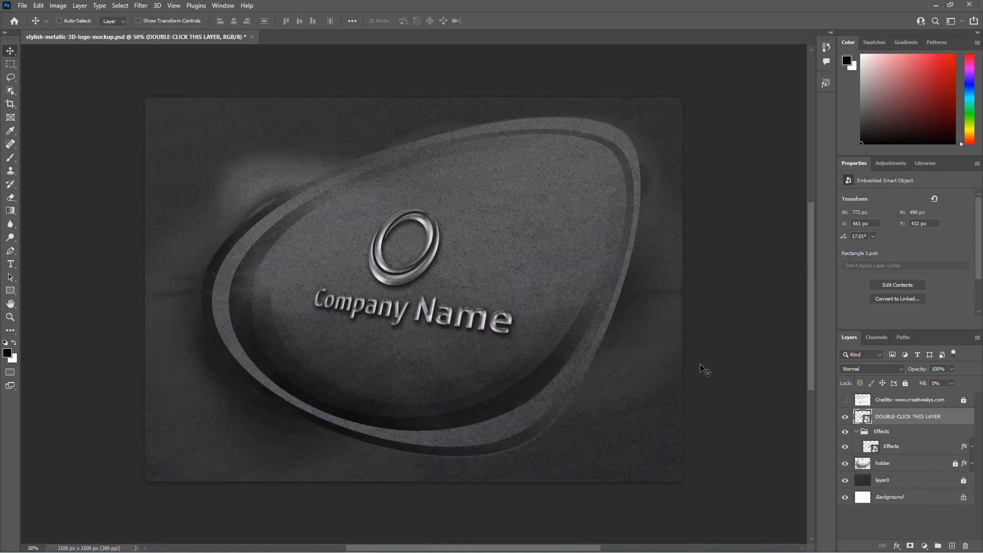
key("ctrl+minus")
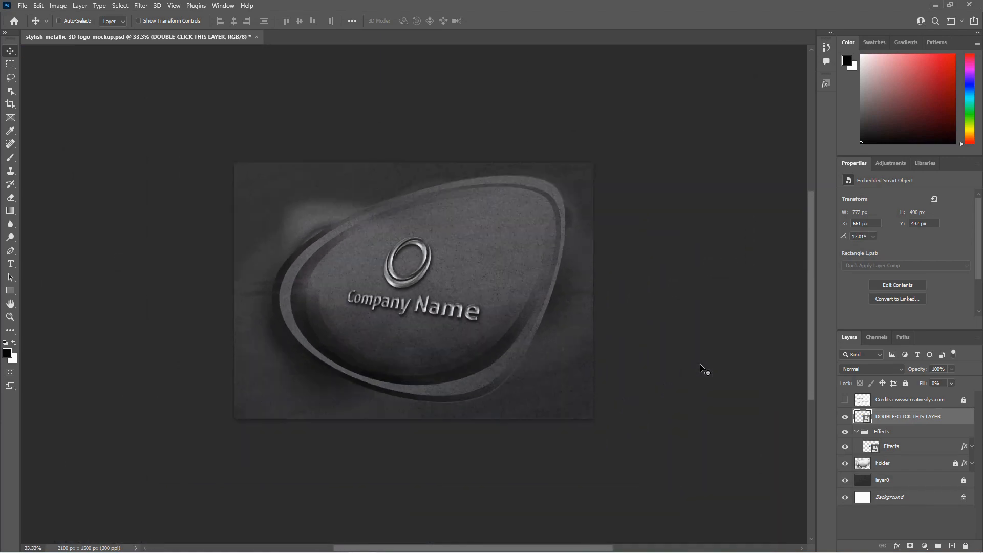
key("ctrl+minus")
key("ctrl+plus")
key("ctrl+plus")
key("ctrl+plus")
key("ctrl+plus")
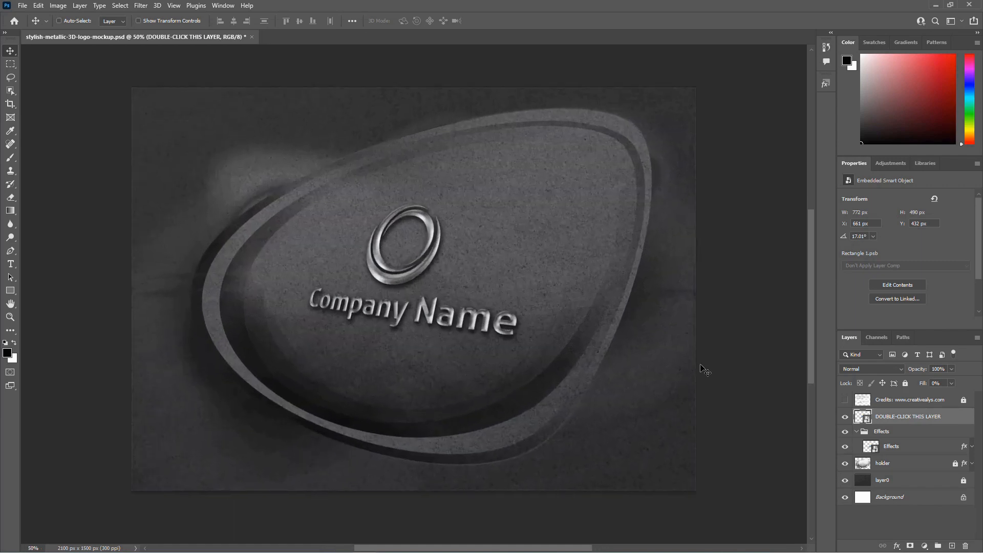
key("ctrl+minus")
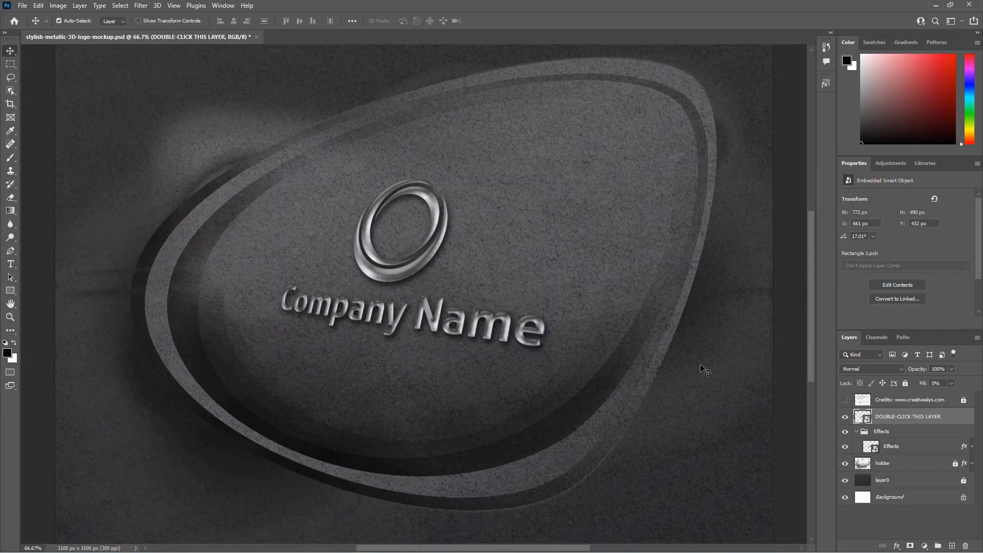
Step: Open the smart object's contents and paste the four-circle "CREATIVE ALYS" logo copied from Illustrator as a smart object
double_click(867, 419)
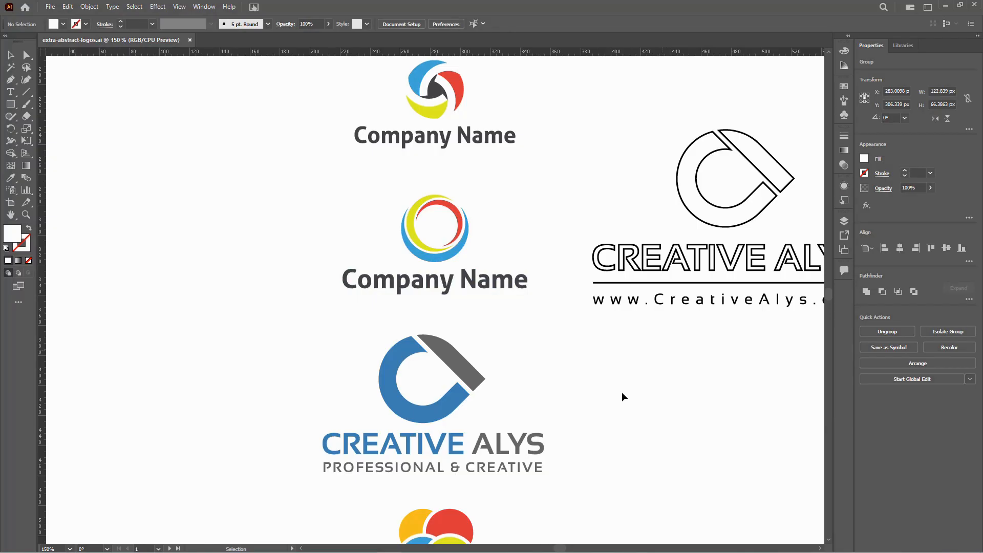
left_click_drag(622, 398, 614, 207)
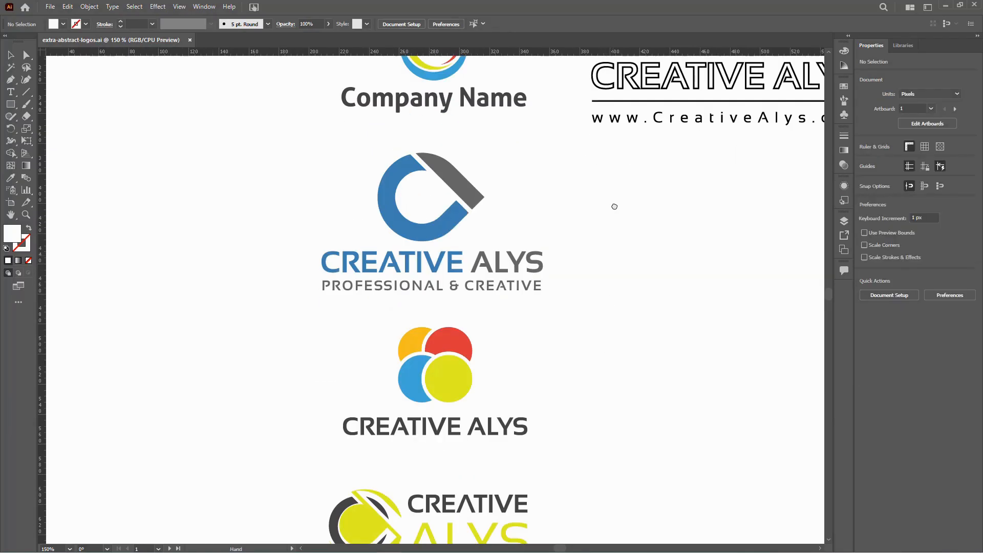
left_click_drag(585, 386, 586, 321)
key("v")
left_click_drag(556, 381, 308, 232)
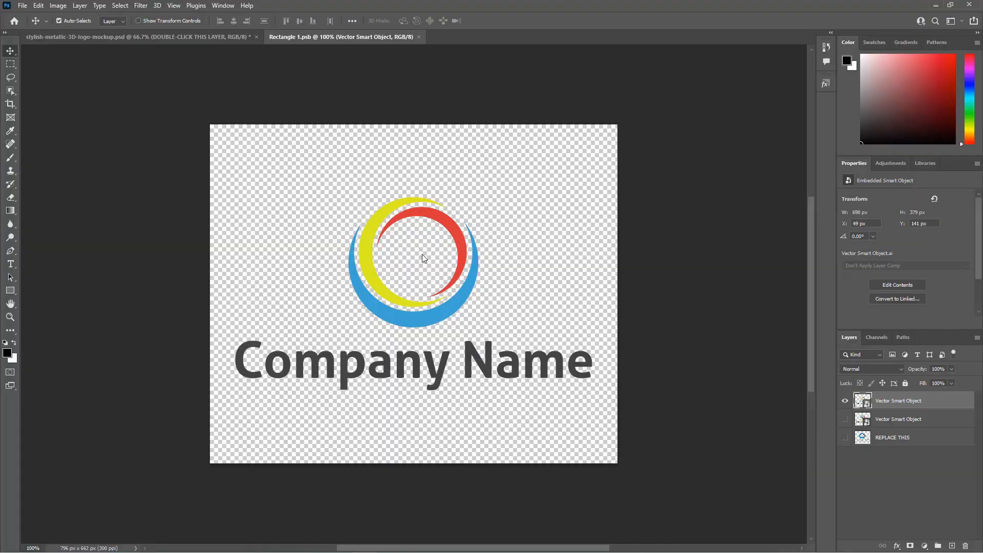
key("ctrl+v")
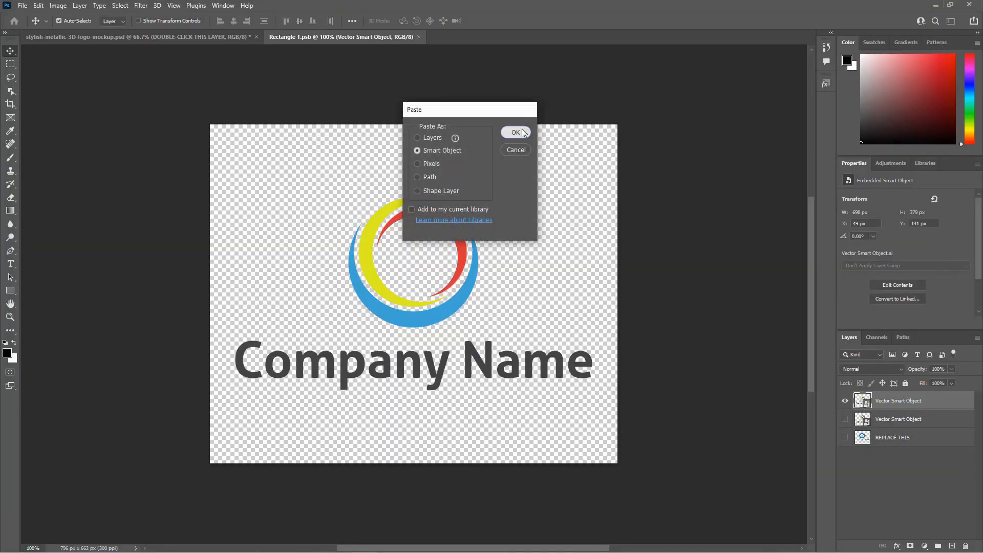
left_click(513, 132)
Step: Enlarge the pasted circles logo slightly and hide the previous "Company Name" logo layer
left_click_drag(544, 370, 596, 400)
key("Return")
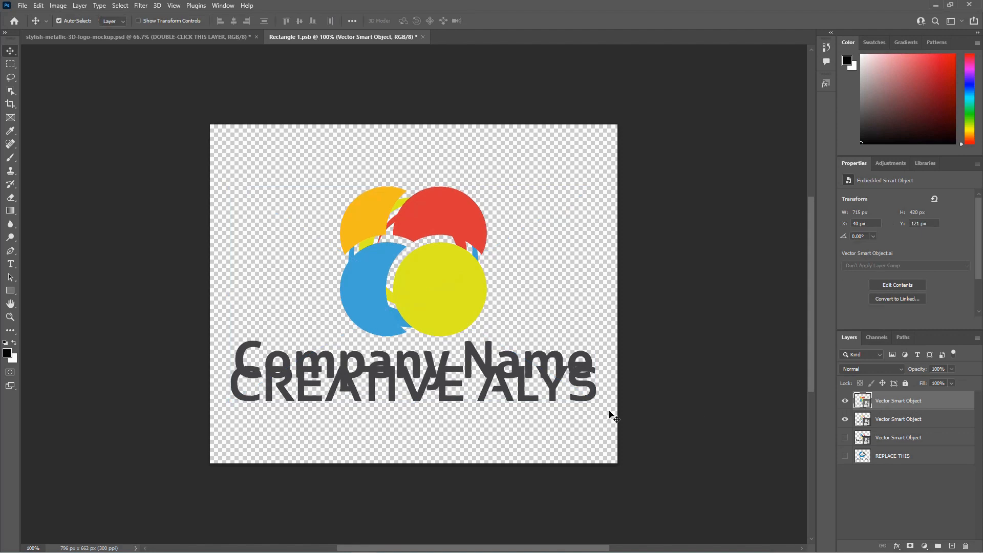
left_click(845, 419)
Step: Save the smart object file and close its document window
key("ctrl+s")
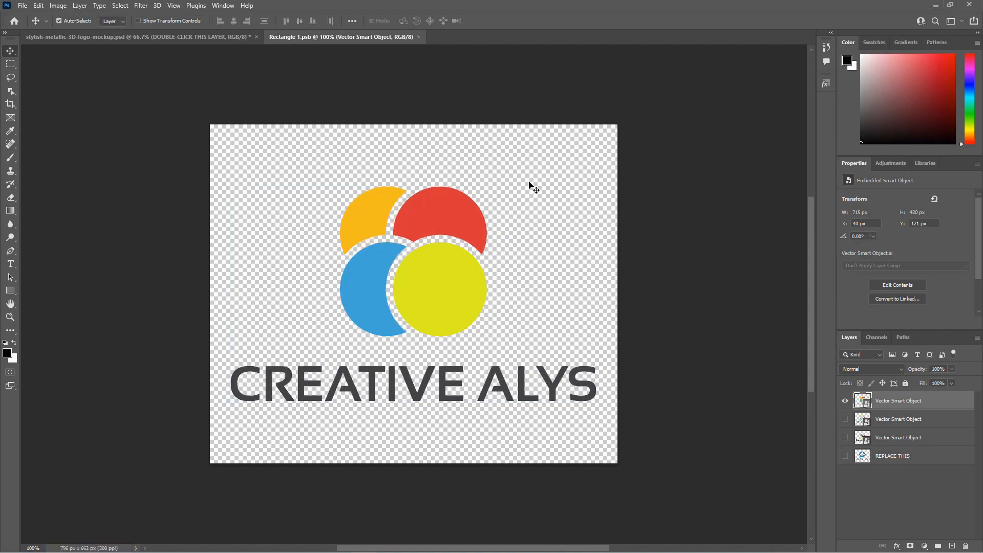
key("ctrl+w")
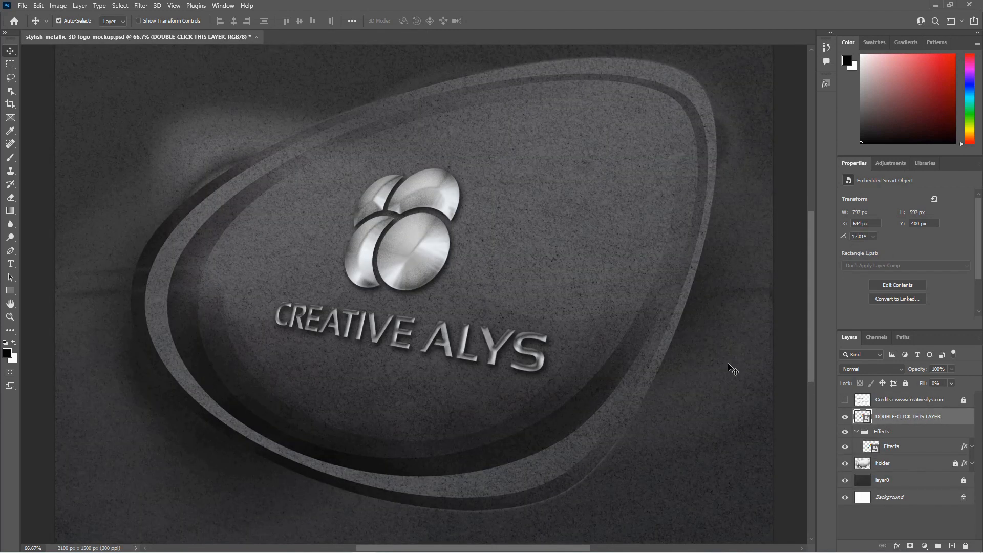
Step: Zoom out and in on the mockup to examine the metallic four-circle logo
key("ctrl+minus")
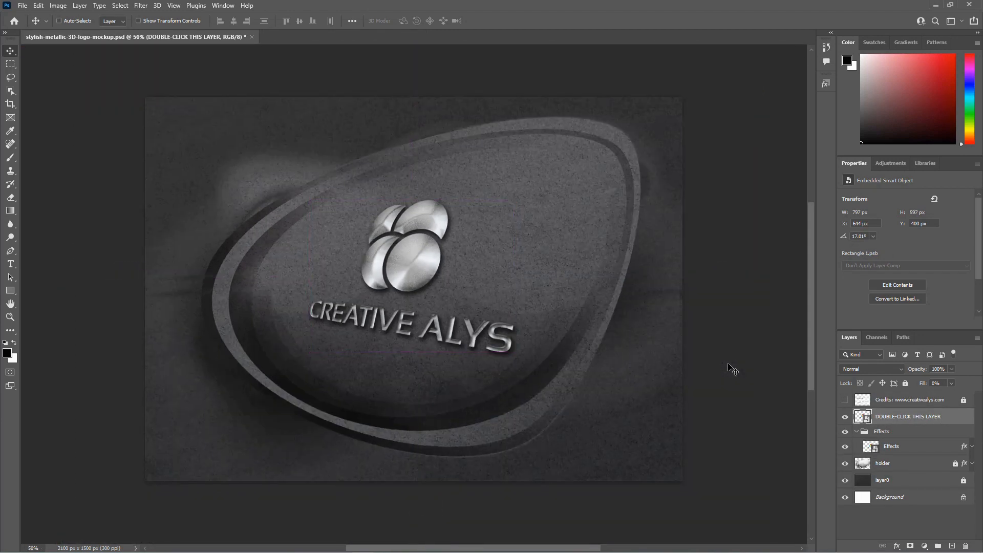
key("ctrl+minus")
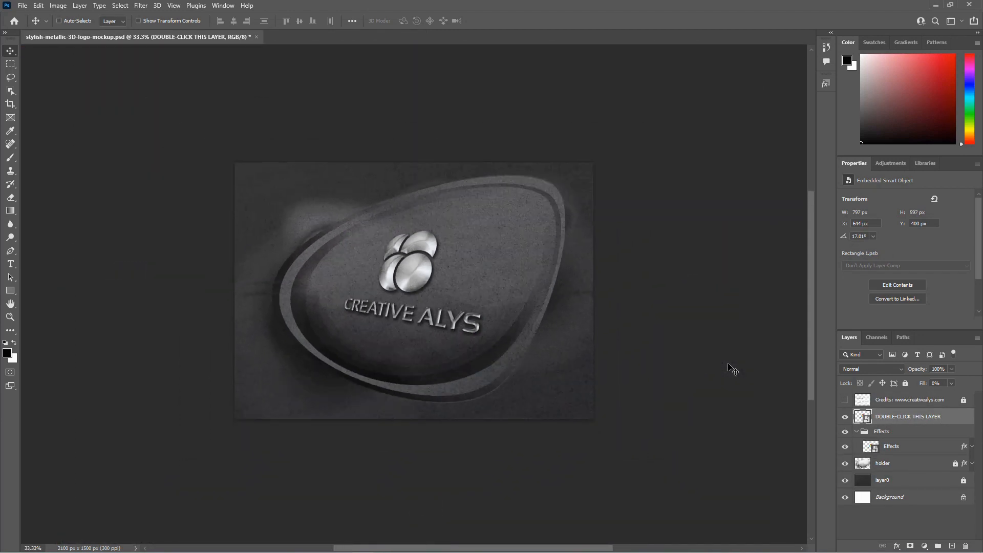
key("ctrl+plus")
key("ctrl+plus")
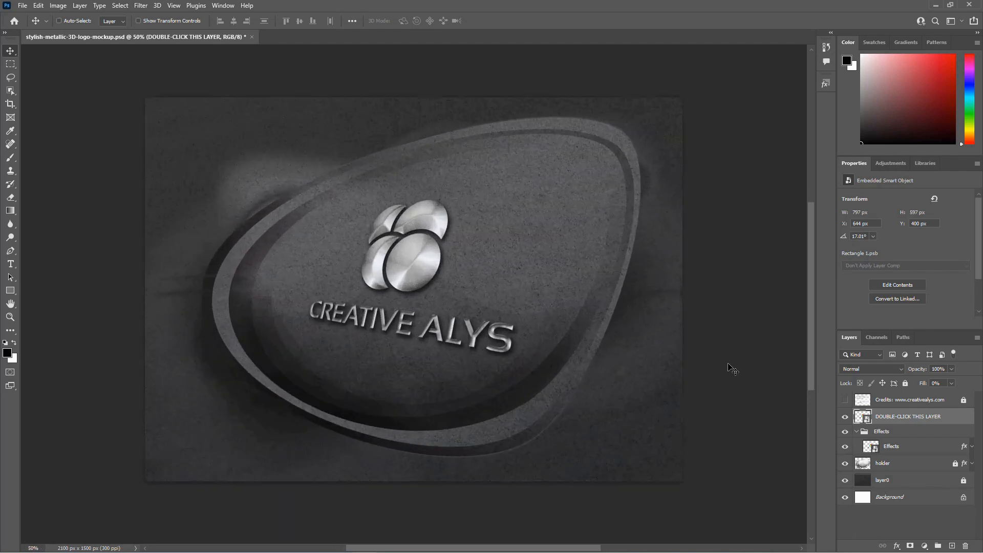
key("ctrl+plus")
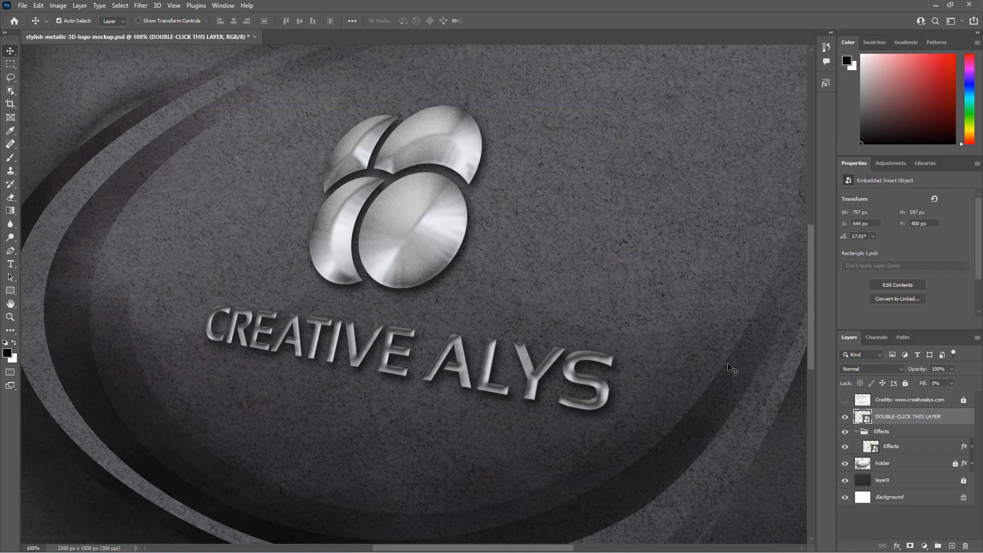
key("ctrl")
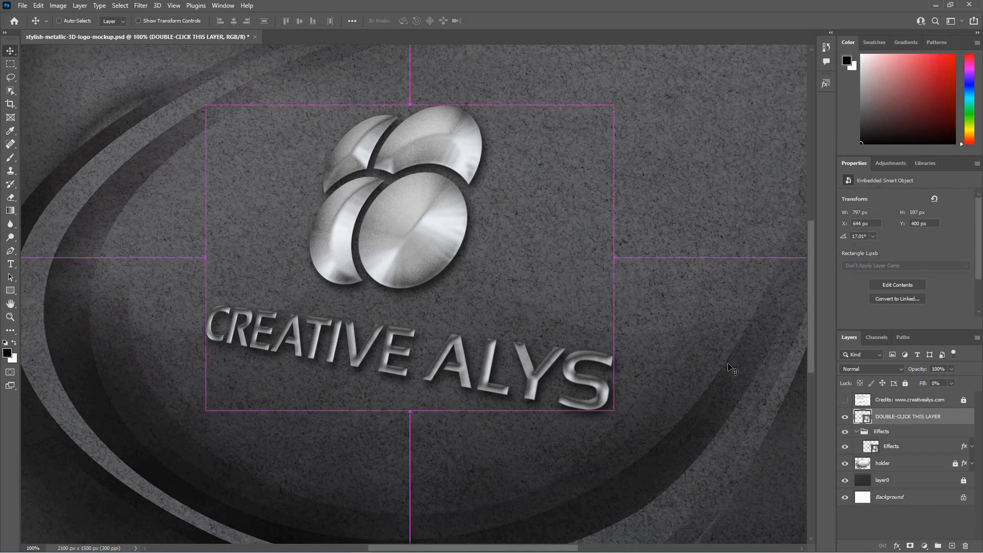
key("ctrl+minus")
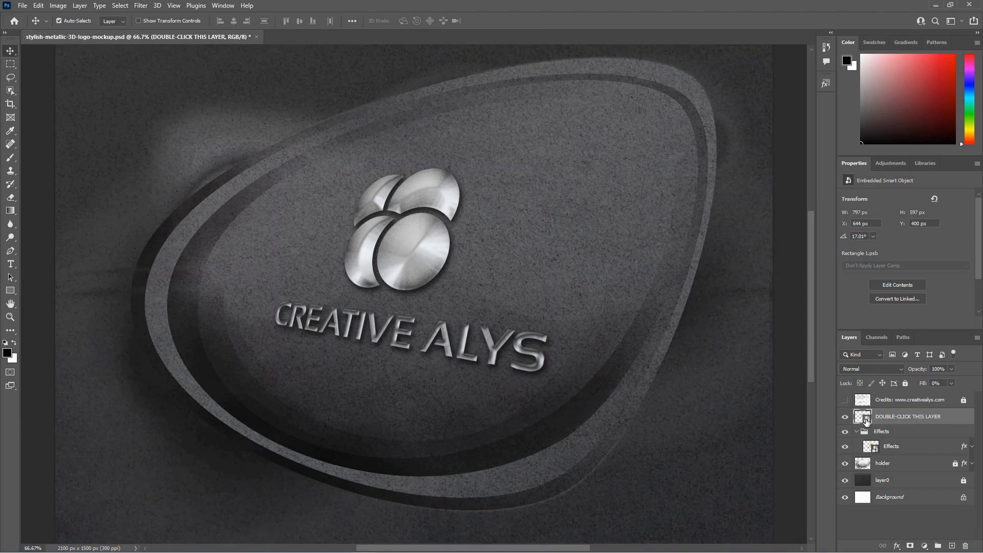
Step: Reopen the smart object's contents and paste the yellow swoosh "CREATIVE ALYS" logo copied from Illustrator as a smart object
double_click(867, 418)
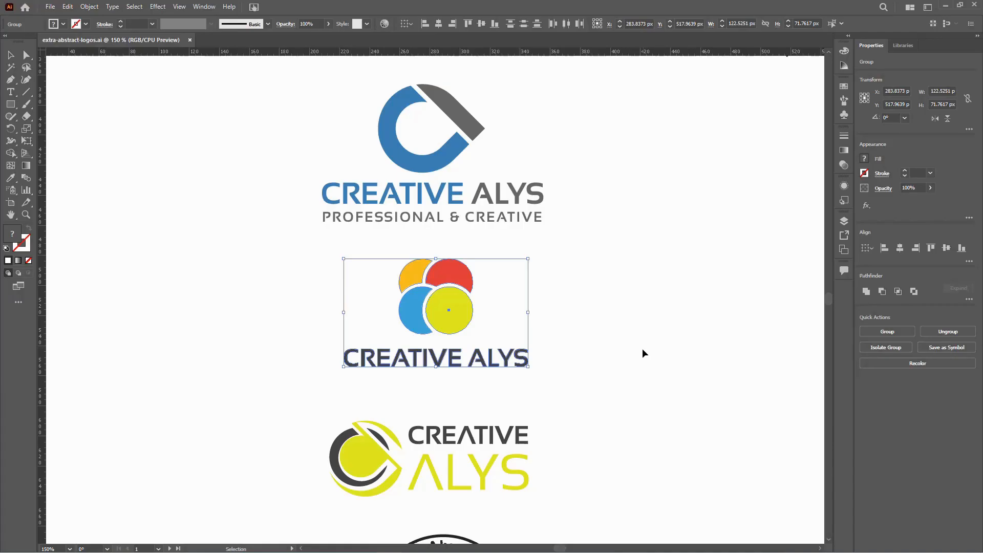
scroll(621, 308, "down", 5)
left_click_drag(579, 339, 270, 257)
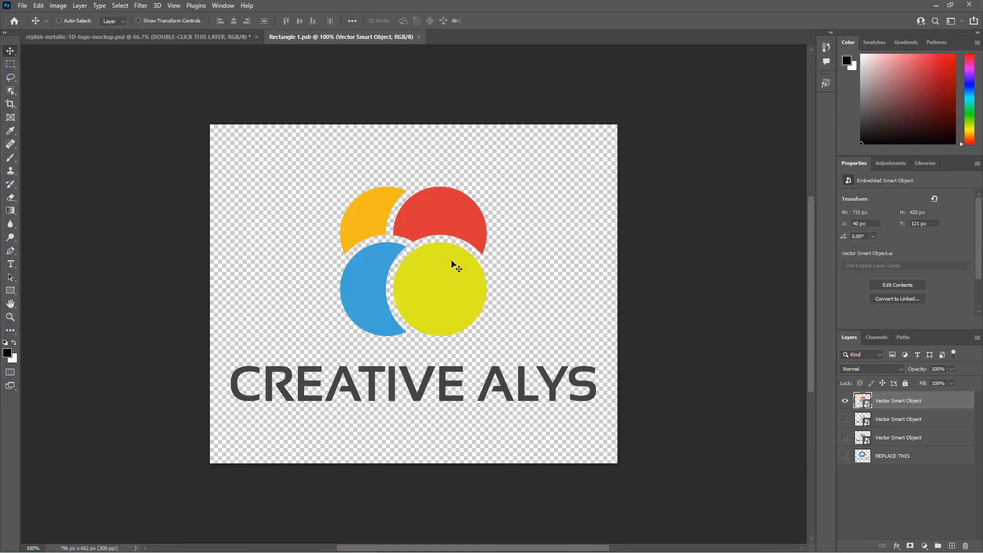
key("ctrl+v")
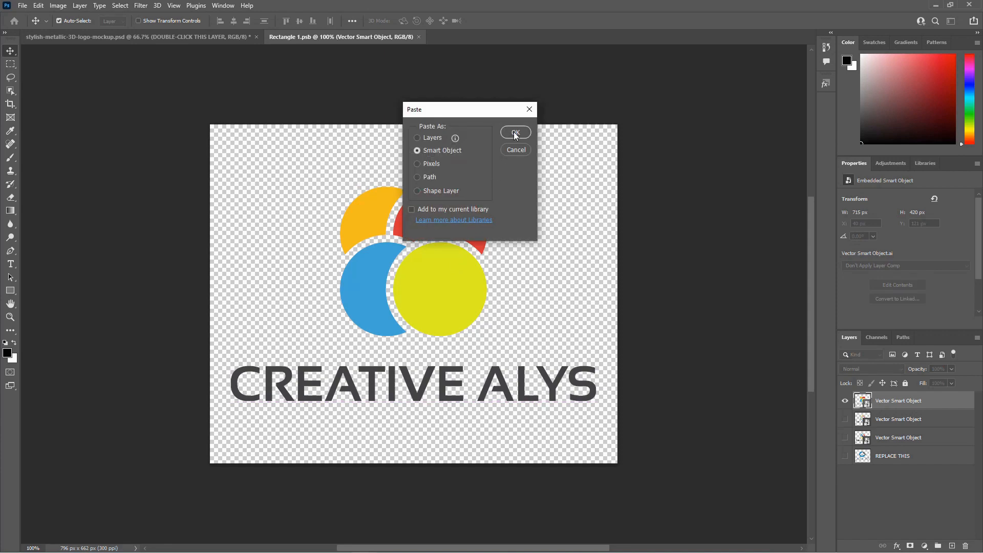
left_click(515, 132)
Step: Enlarge the swoosh logo to about 123% and hide the previous four-circle logo layer
left_click_drag(553, 349, 614, 352)
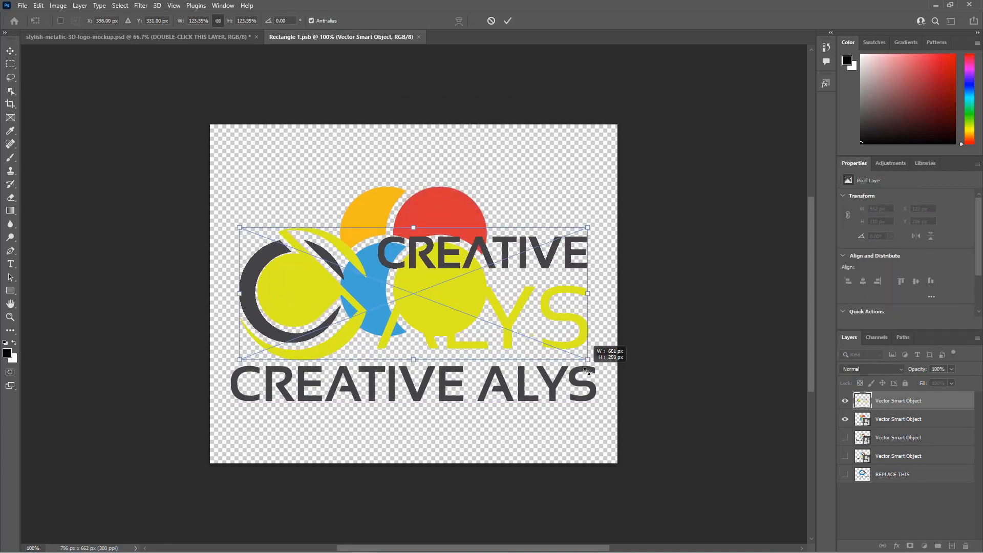
key("Return")
left_click(845, 421)
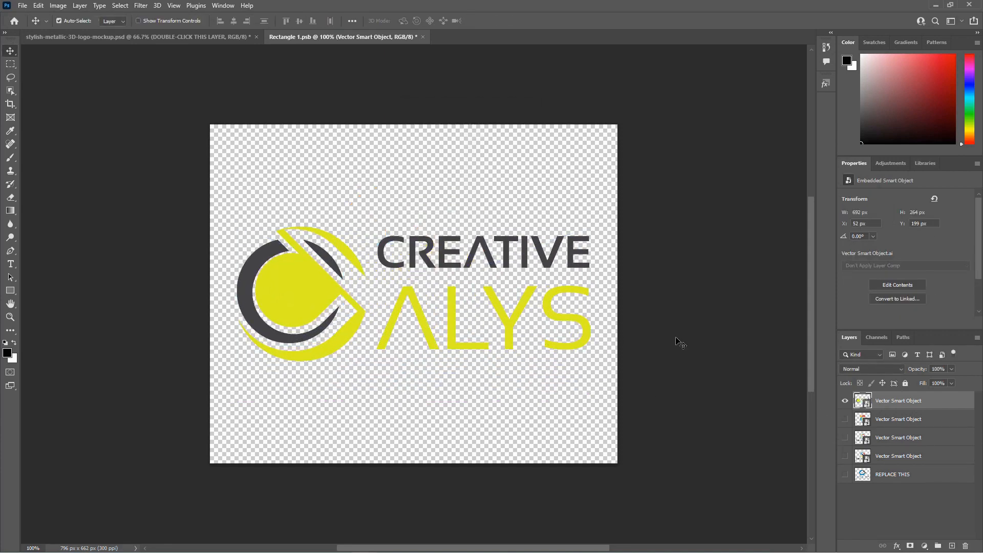
Step: Save the smart object and close its window to return to the mockup
key("ctrl+s")
key("ctrl+w")
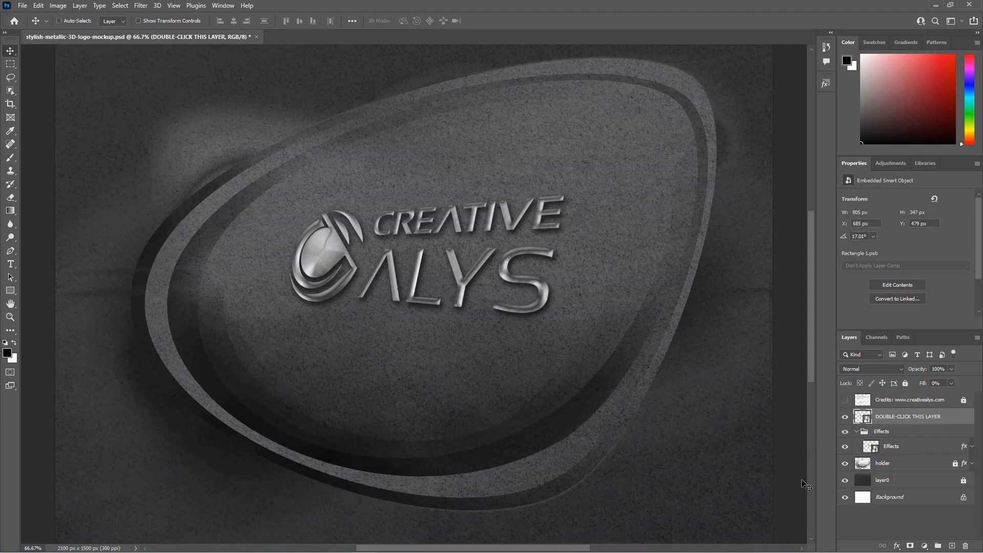
Step: Zoom out and back in on the mockup to examine the metallic swoosh logo
key("ctrl+minus")
key("ctrl+minus")
key("ctrl+minus")
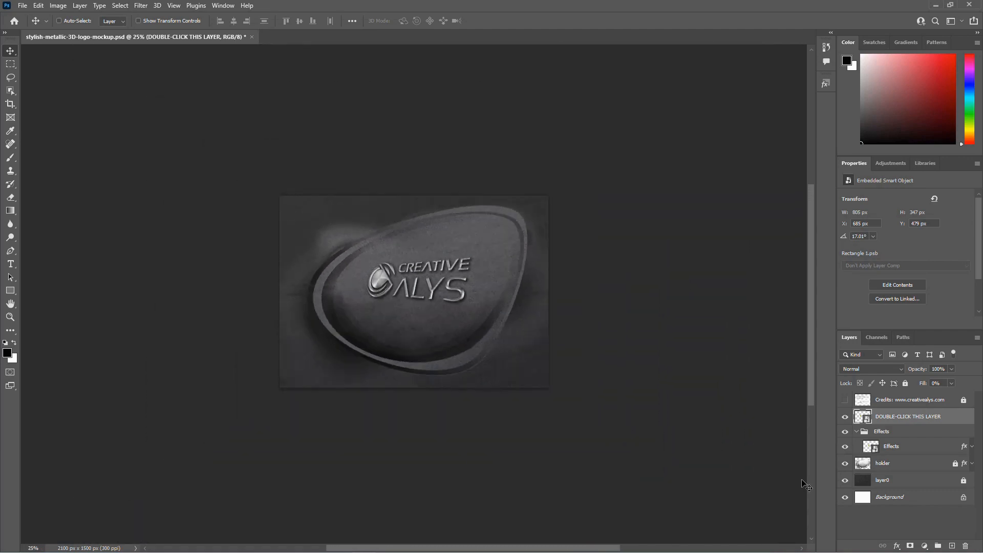
key("ctrl+plus")
key("ctrl+plus")
key("ctrl+plus")
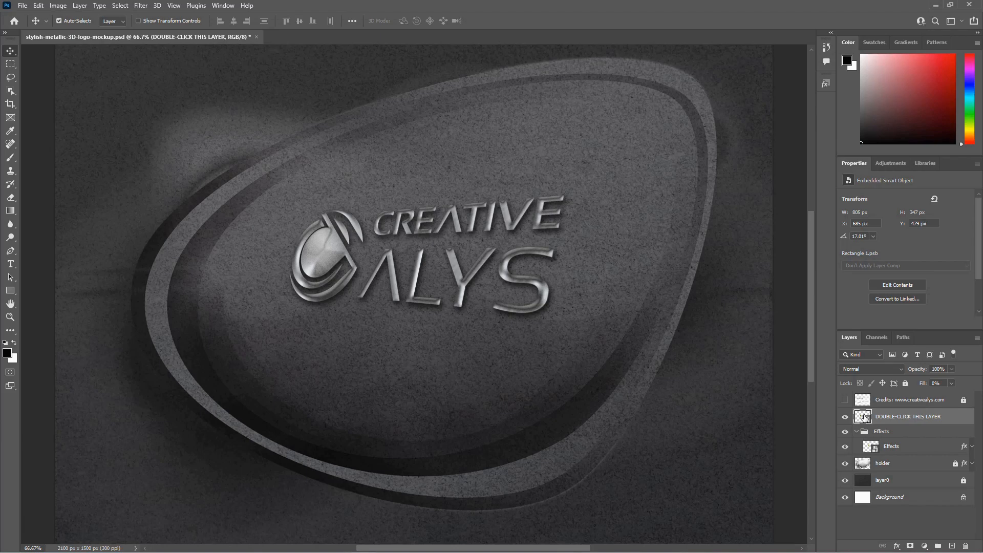
Step: Reopen the smart object's contents and paste the "CREATIVE DESIGN SHOP" logo copied from Illustrator as a smart object
double_click(864, 417)
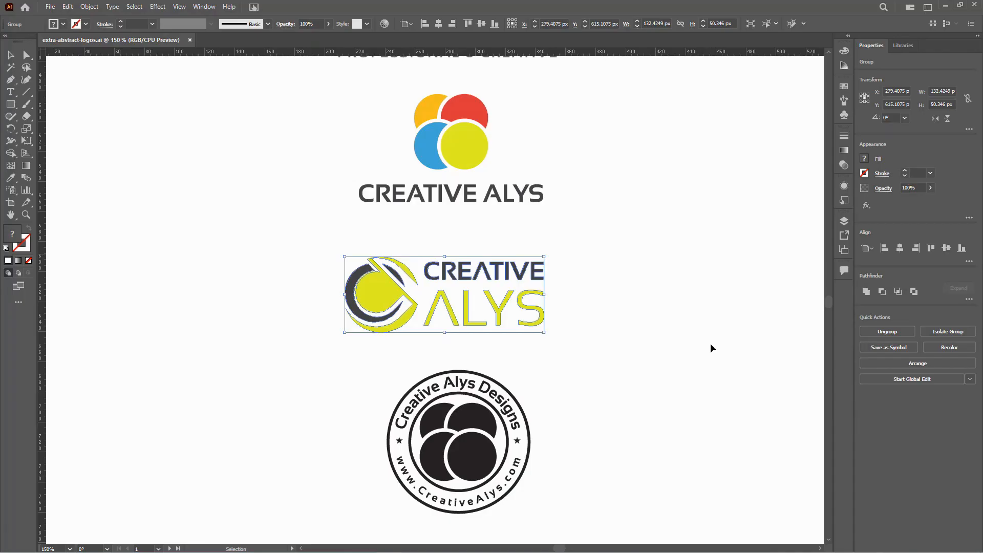
left_click(575, 275)
scroll(538, 424, "right", 3)
scroll(534, 244, "up", 3)
scroll(534, 245, "up", 10)
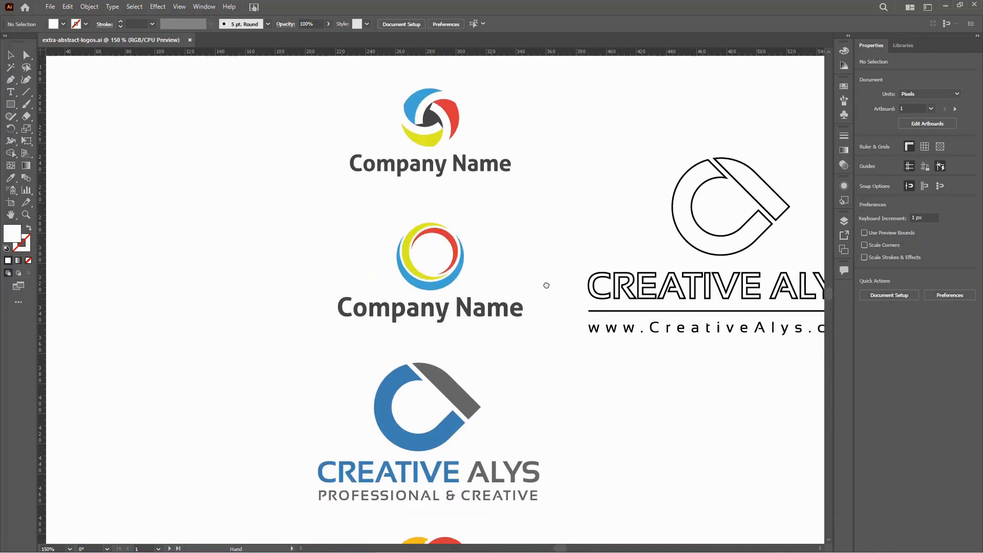
scroll(505, 274, "right", 3)
left_click_drag(459, 199, 672, 428)
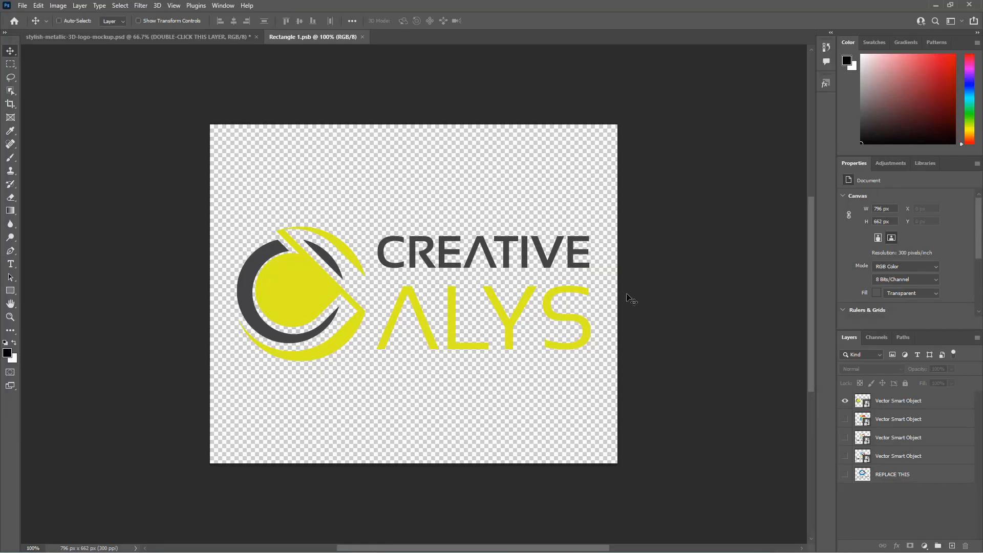
key("ctrl+v")
left_click(516, 132)
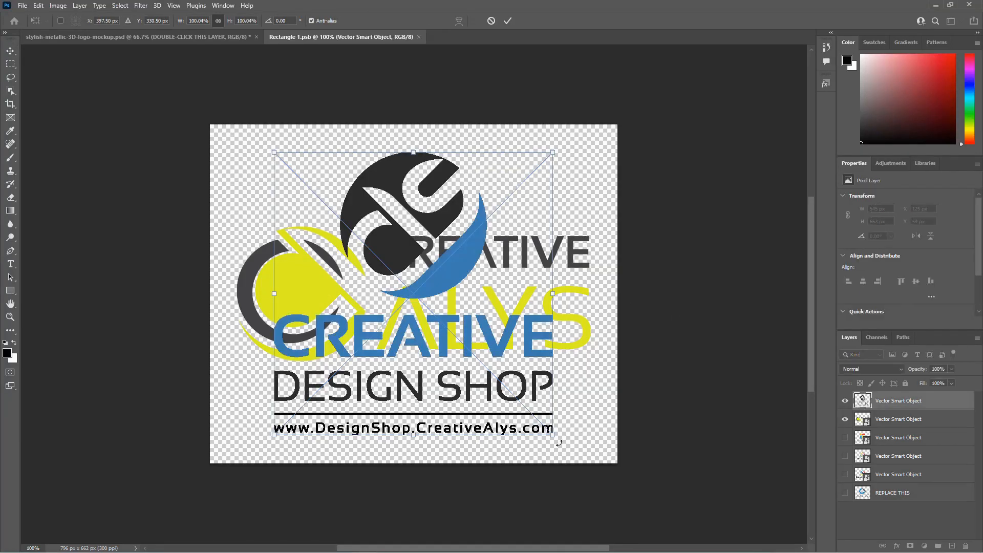
Step: Enlarge the Design Shop logo slightly and hide the previous yellow swoosh logo layer
left_click_drag(555, 437, 566, 448)
key("Return")
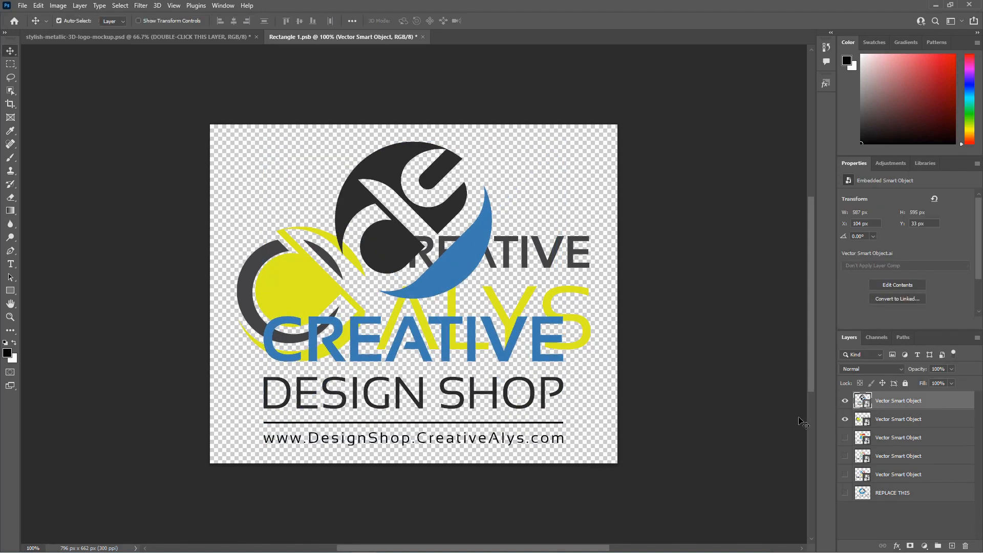
left_click(844, 419)
Step: Save the smart object file and close its document window
key("ctrl+s")
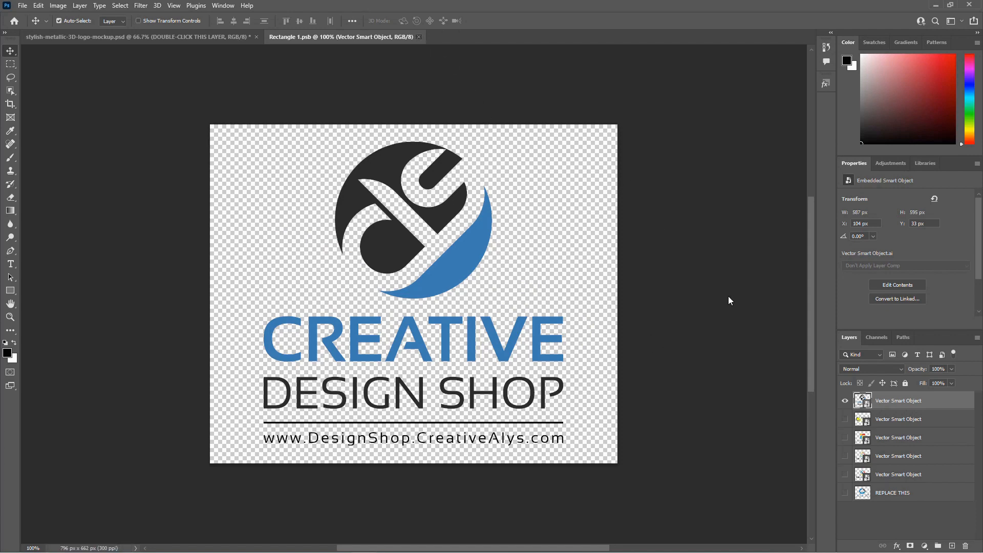
key("ctrl+w")
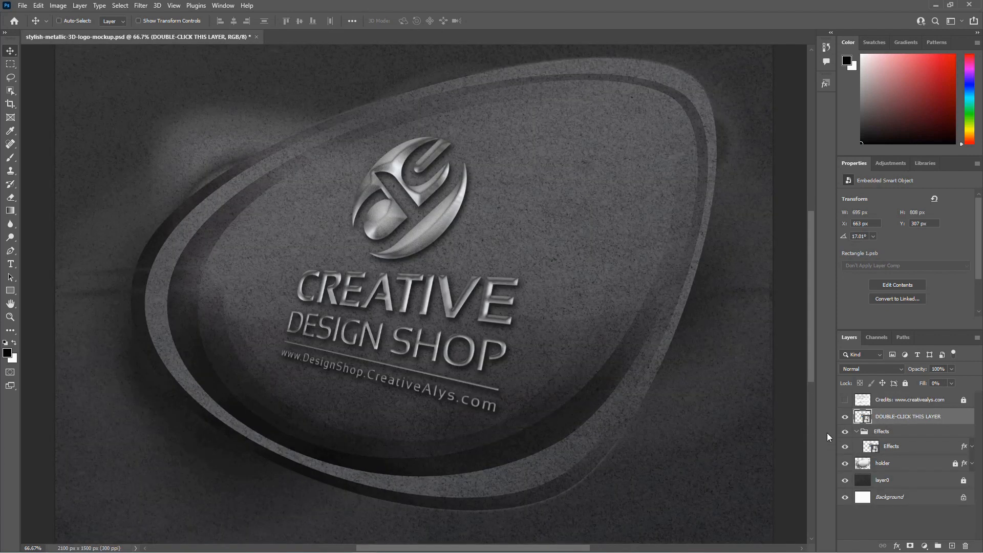
Step: Zoom and pan around the mockup to examine the metallic Creative Design Shop logo
key("ctrl+minus")
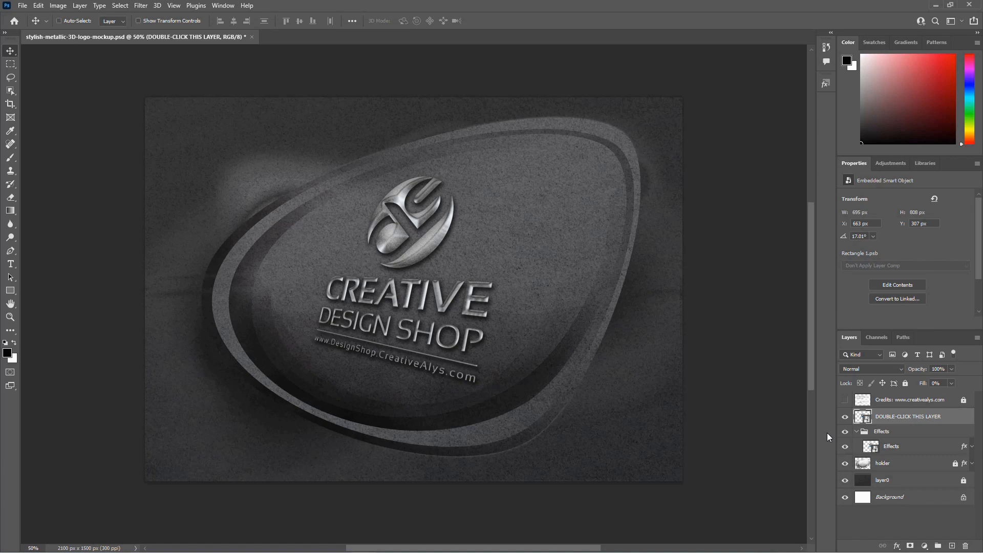
key("ctrl+minus")
key("ctrl+minus")
key("ctrl+minus")
key("ctrl+plus")
key("ctrl+plus")
key("ctrl+plus")
key("ctrl+plus")
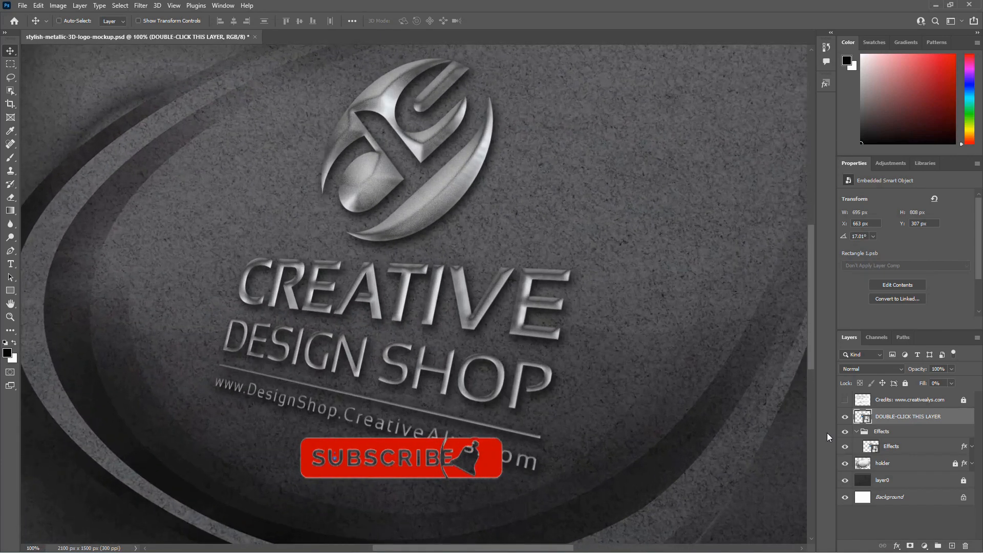
key("ctrl+plus")
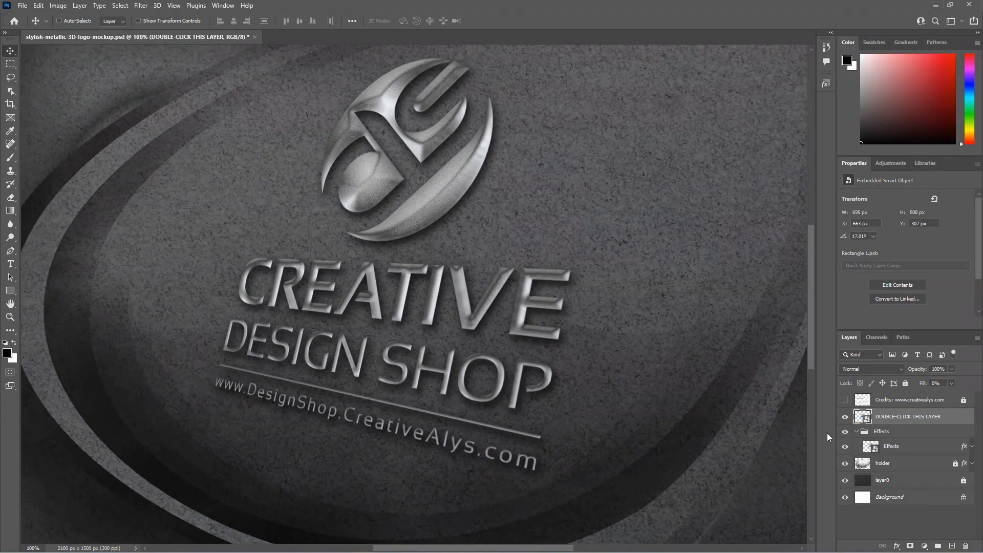
mouse_move(707, 268)
left_mouse_down()
mouse_move(556, 419)
mouse_move(446, 416)
mouse_move(611, 255)
left_mouse_up()
left_click_drag(275, 332, 510, 172)
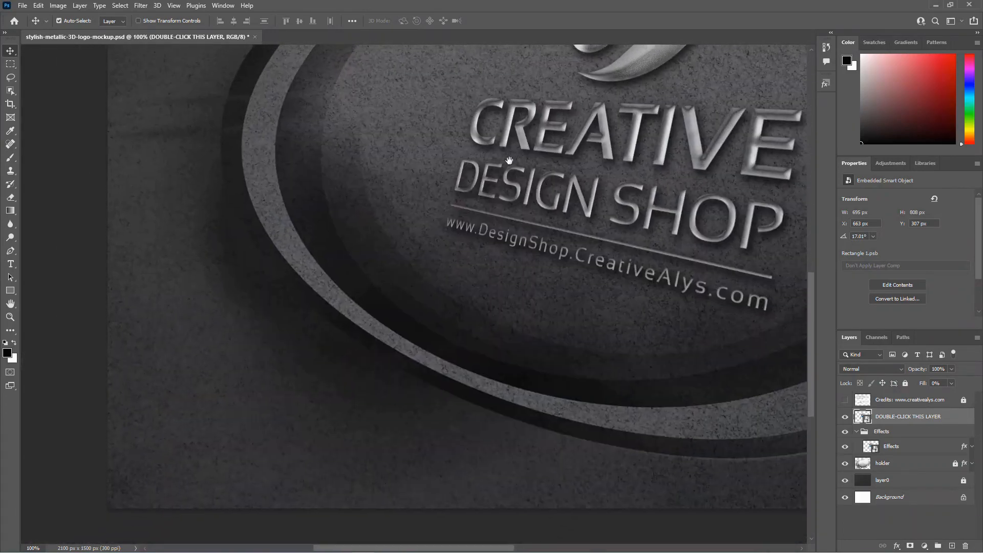
Step: Pan across the mockup and zoom out and back in to review the whole Creative Design Shop result
left_click_drag(563, 222, 250, 185)
mouse_move(412, 222)
left_mouse_down()
mouse_move(452, 353)
mouse_move(520, 456)
left_mouse_up()
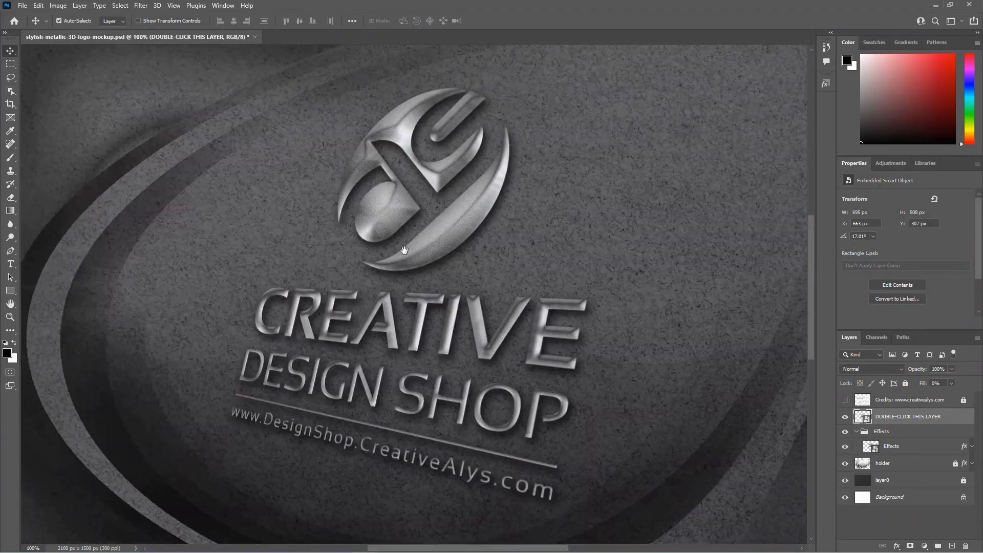
left_click_drag(405, 251, 515, 354)
left_click_drag(380, 280, 305, 251)
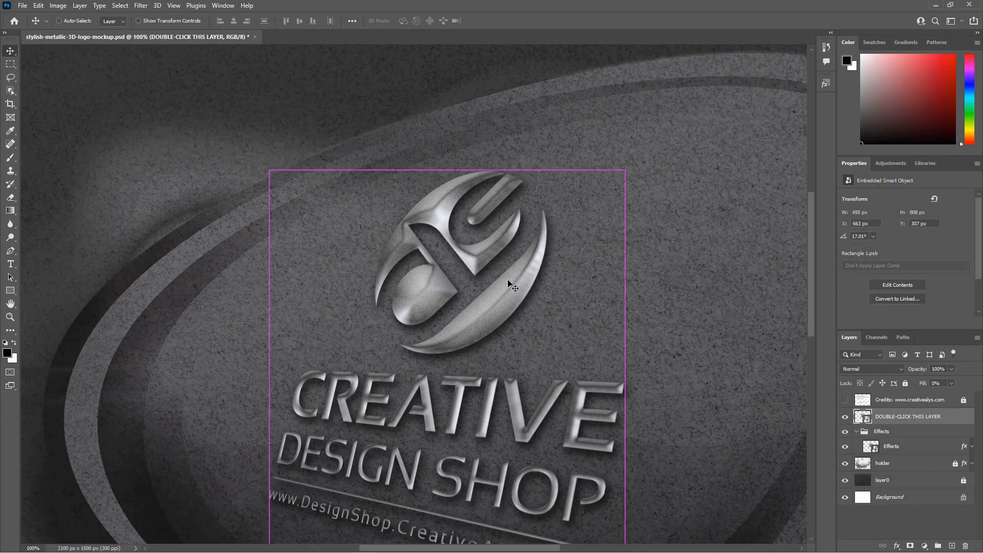
scroll(511, 284, "down", 3)
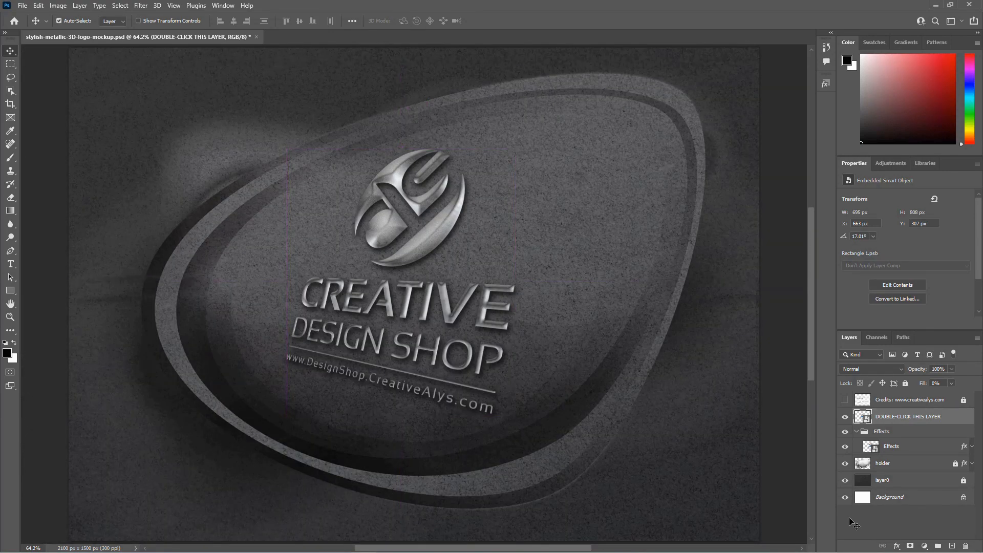
key("ctrl+plus")
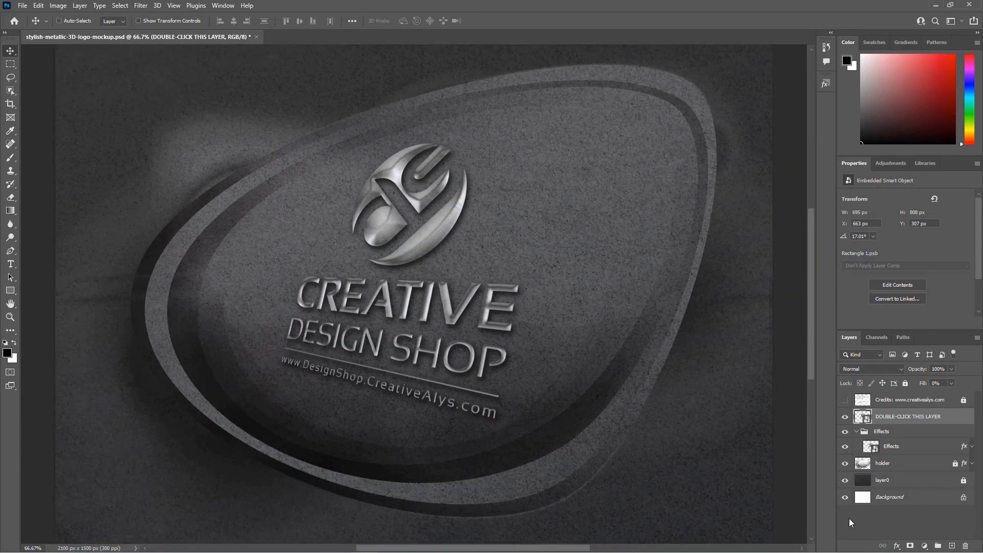
key("ctrl+minus")
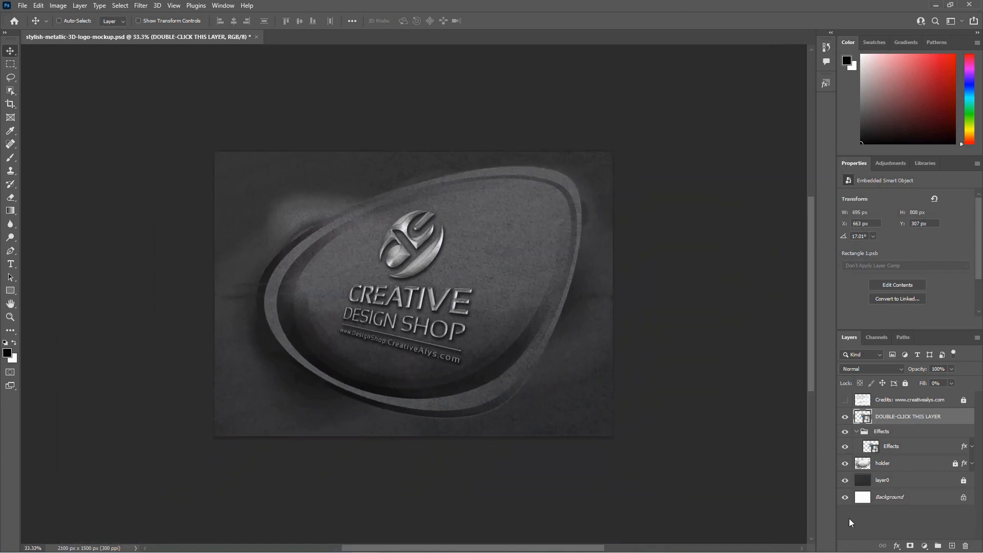
key("ctrl+plus")
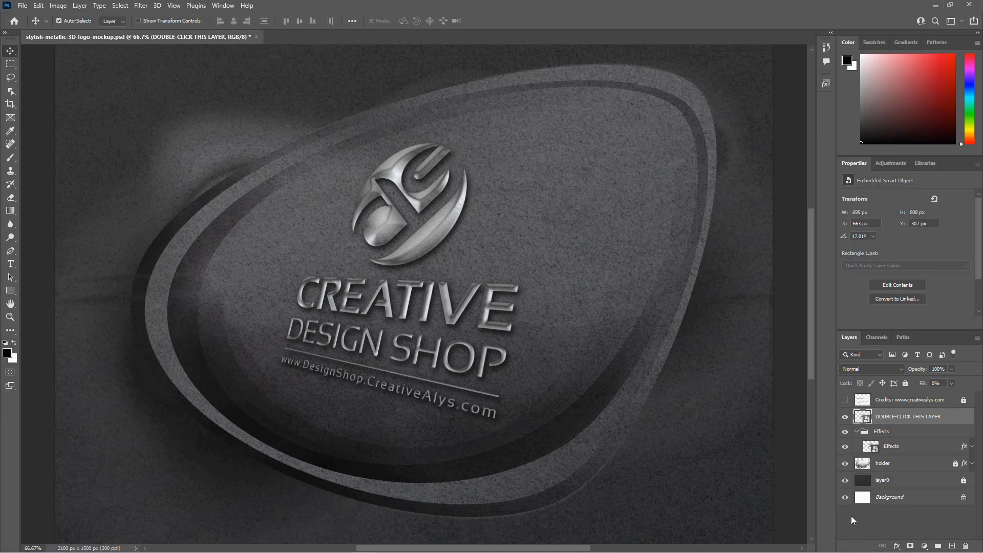
Step: Open the smart object's contents, hide the Design Shop logo and show the REPLACE THIS Creative Alys logo layer
double_click(863, 417)
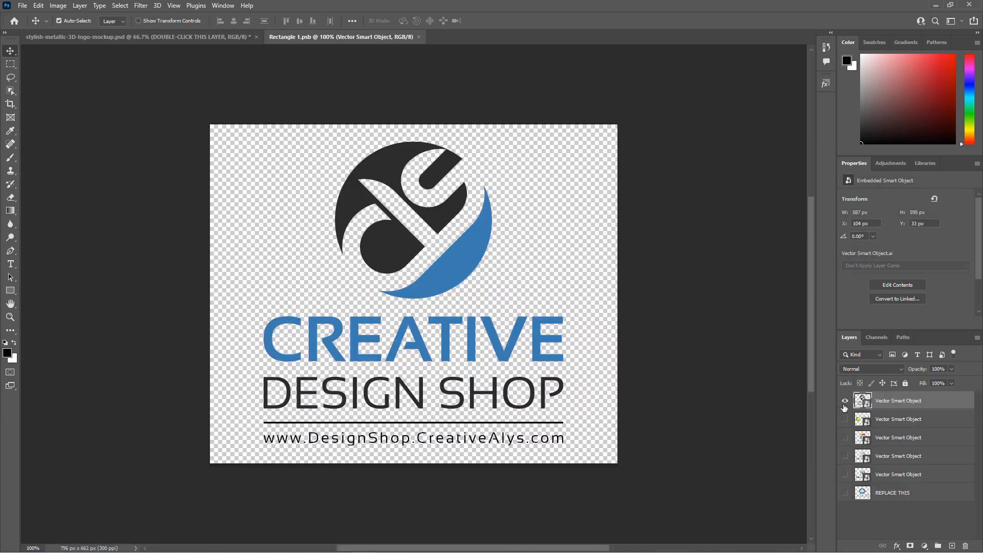
left_click(845, 401)
left_click(845, 493)
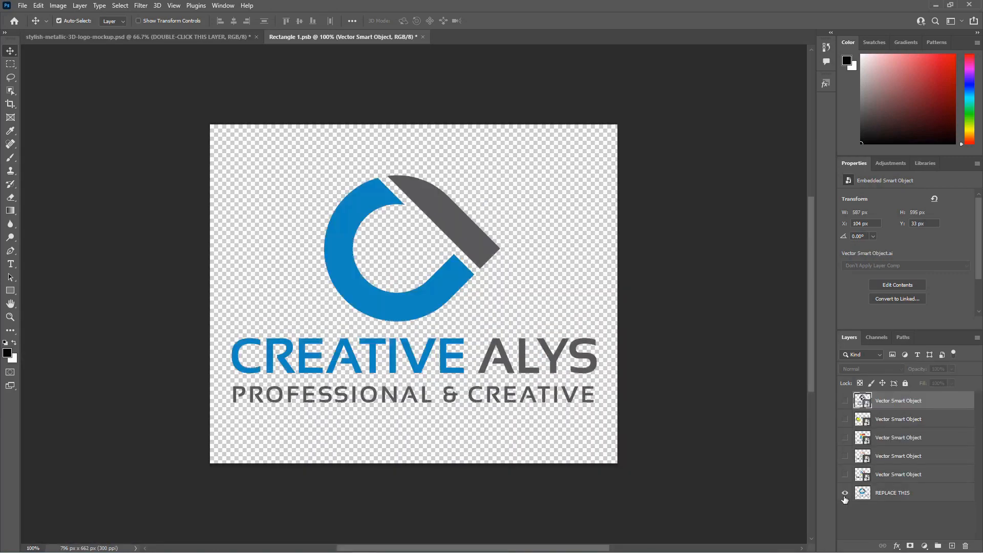
left_click(897, 494)
Step: Save the smart object file and close its document window
mouse_move(594, 359)
left_mouse_down()
mouse_move(592, 321)
mouse_move(597, 357)
left_mouse_up()
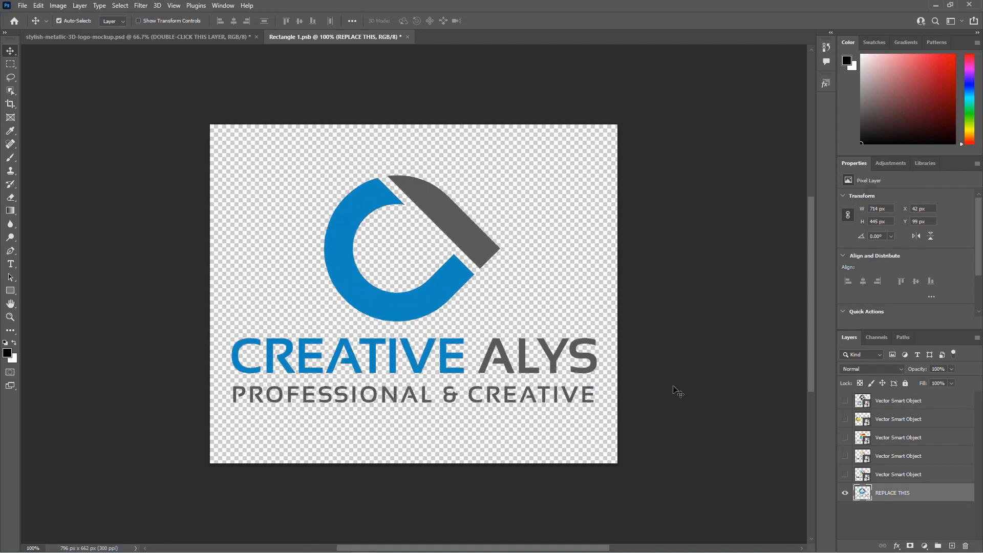
key("ctrl+s")
left_click(408, 37)
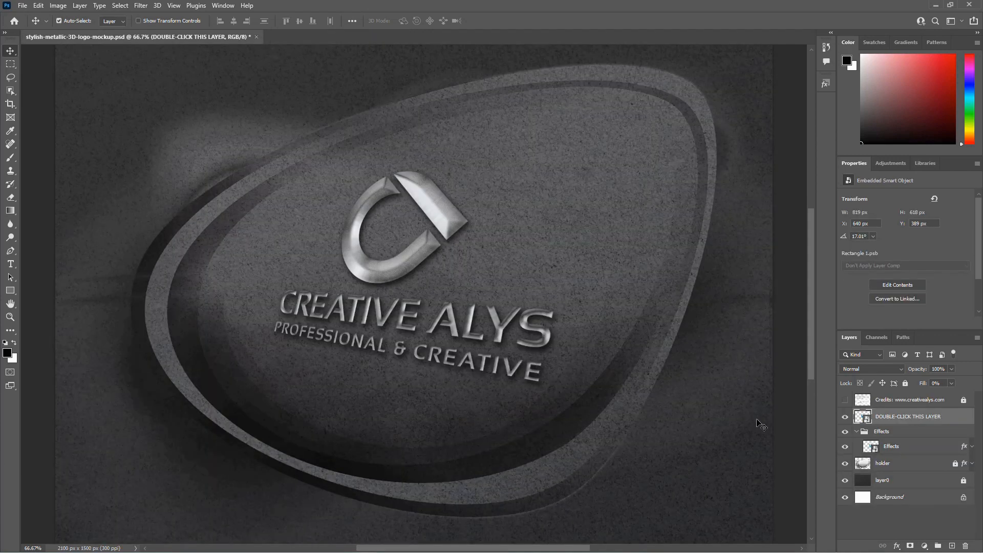
Step: Zoom in and out on the mockup to examine the metallic Creative Alys logo
key("ctrl+1")
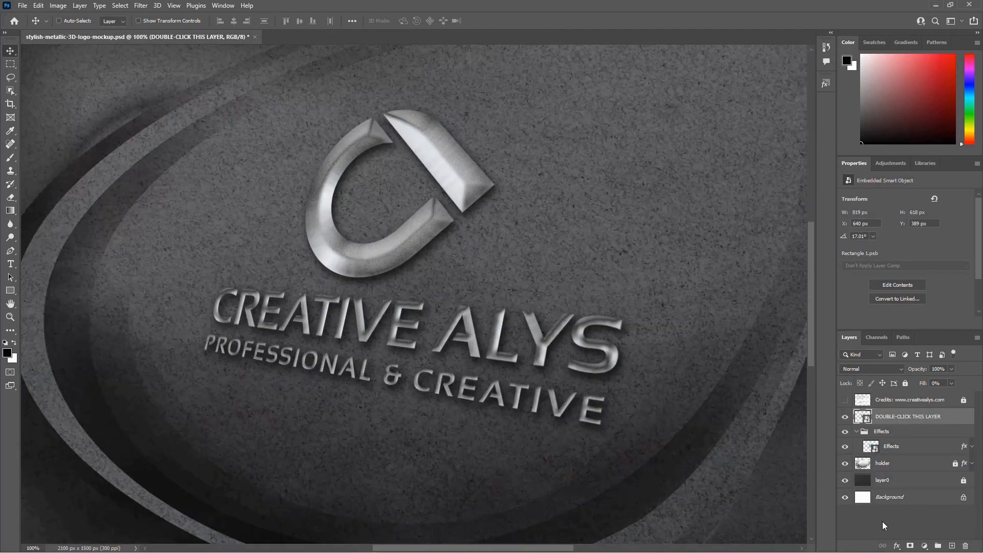
key("ctrl+plus")
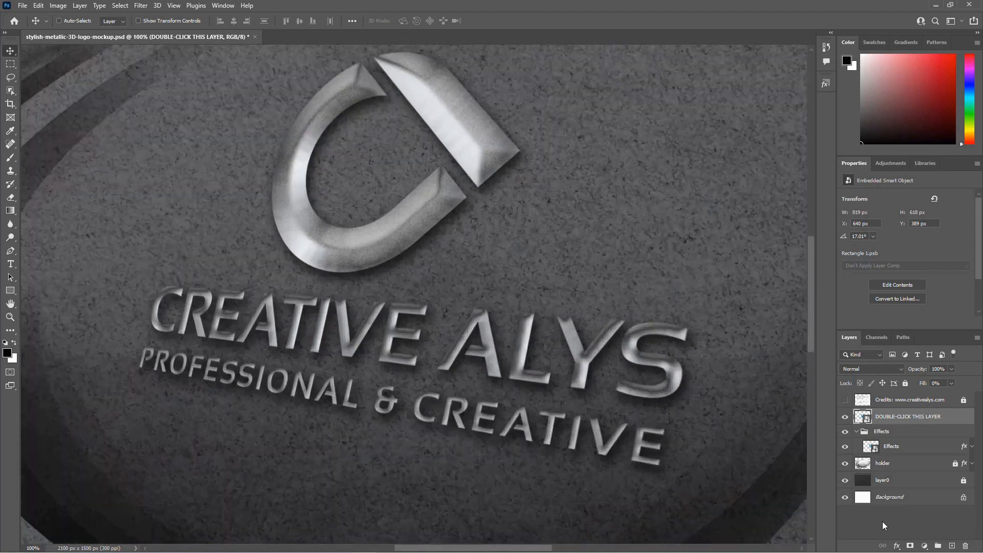
key("ctrl+minus")
key("ctrl+minus")
key("ctrl+minus")
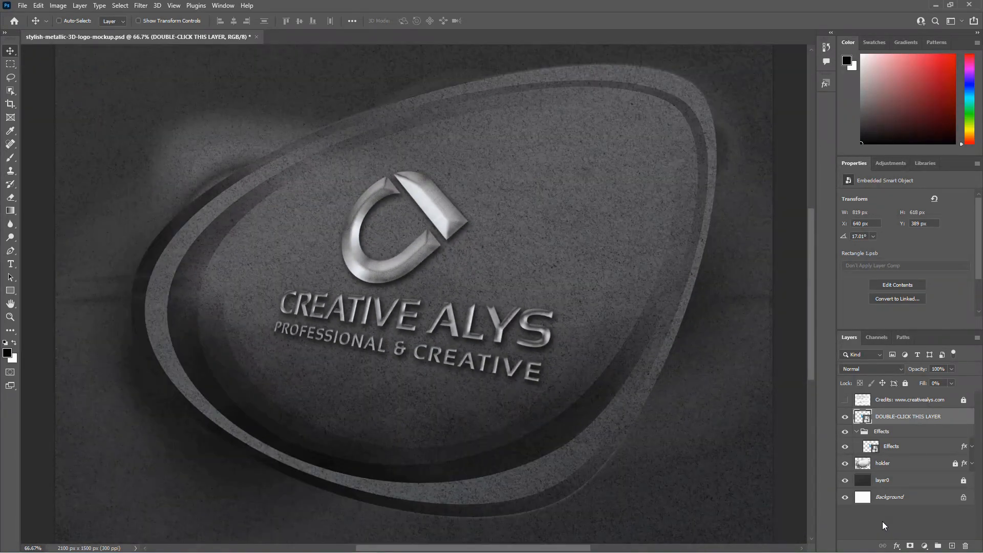
key("ctrl+minus")
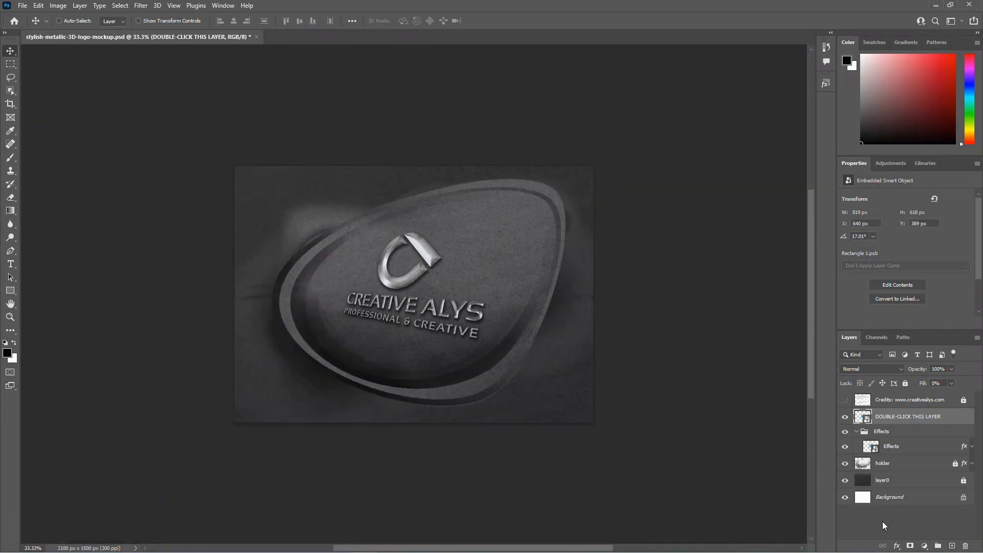
key("ctrl+minus")
key("ctrl+minus")
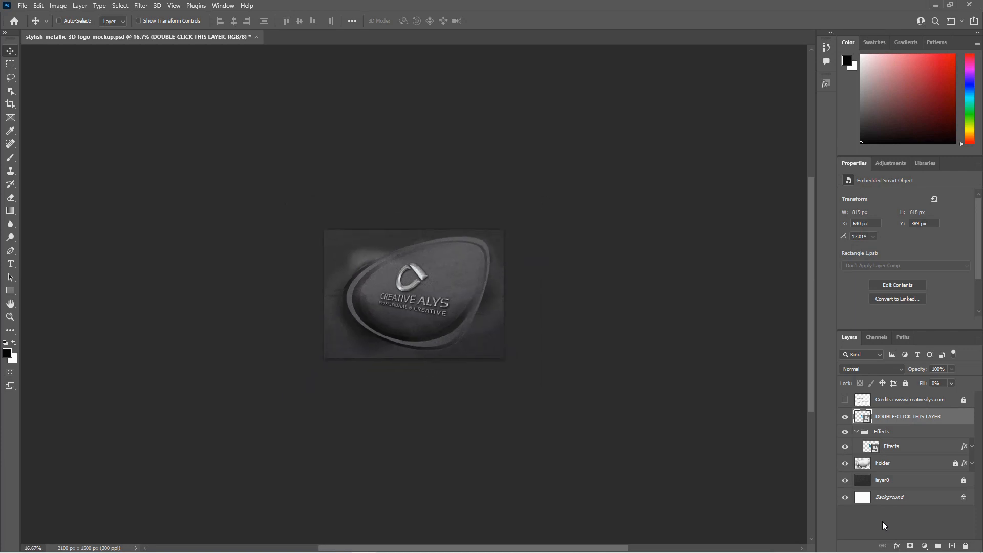
key("ctrl+minus")
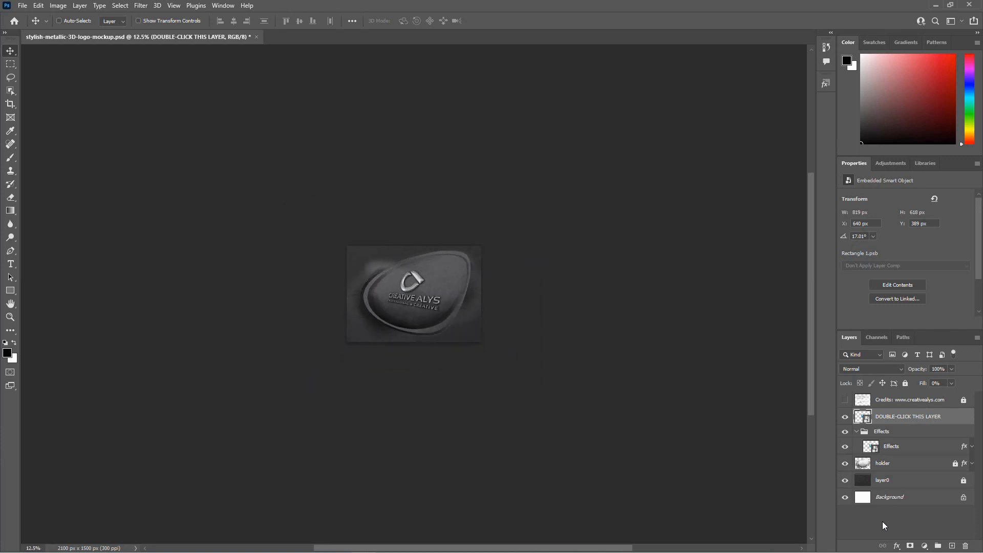
key("ctrl+plus")
key("ctrl+plus")
key("ctrl+plus")
key("ctrl+plus")
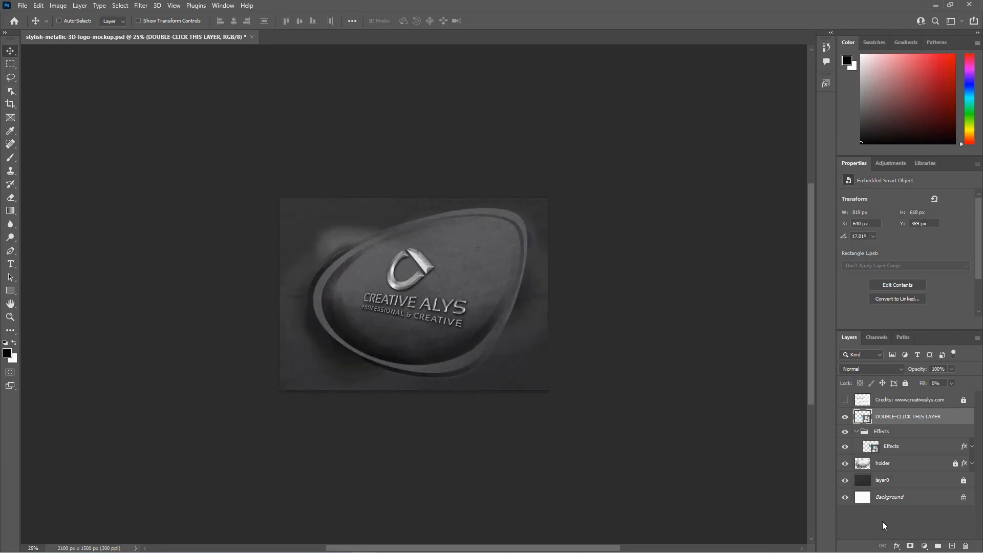
key("ctrl+plus")
key("ctrl+plus")
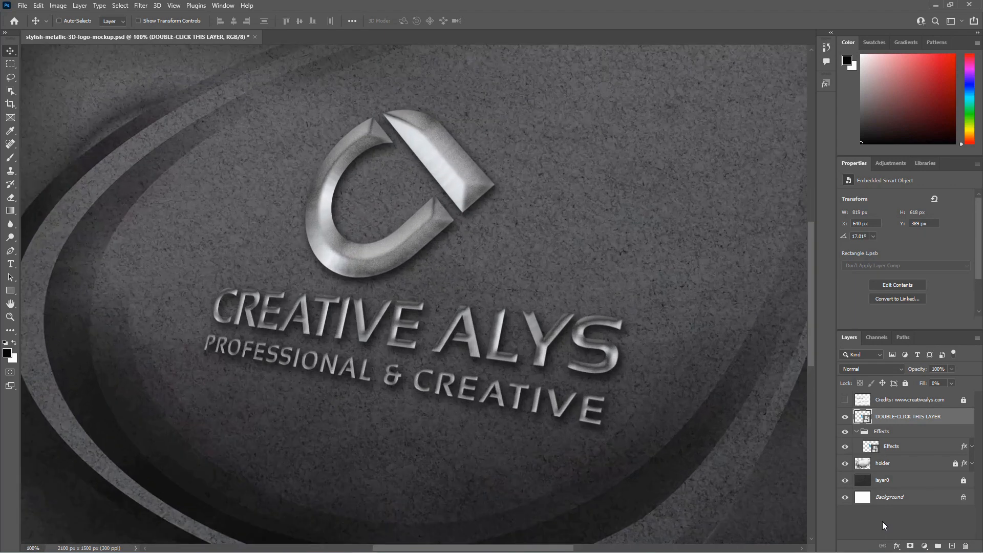
key("ctrl+minus")
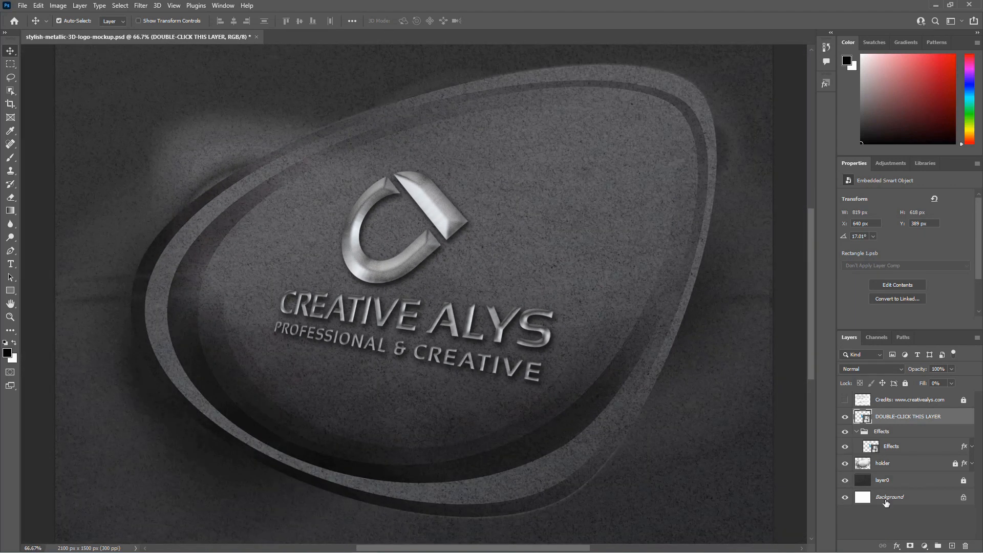
Step: Reopen the smart object's contents and move the Creative Alys logo higher on the canvas
double_click(862, 417)
left_click_drag(479, 254, 478, 216)
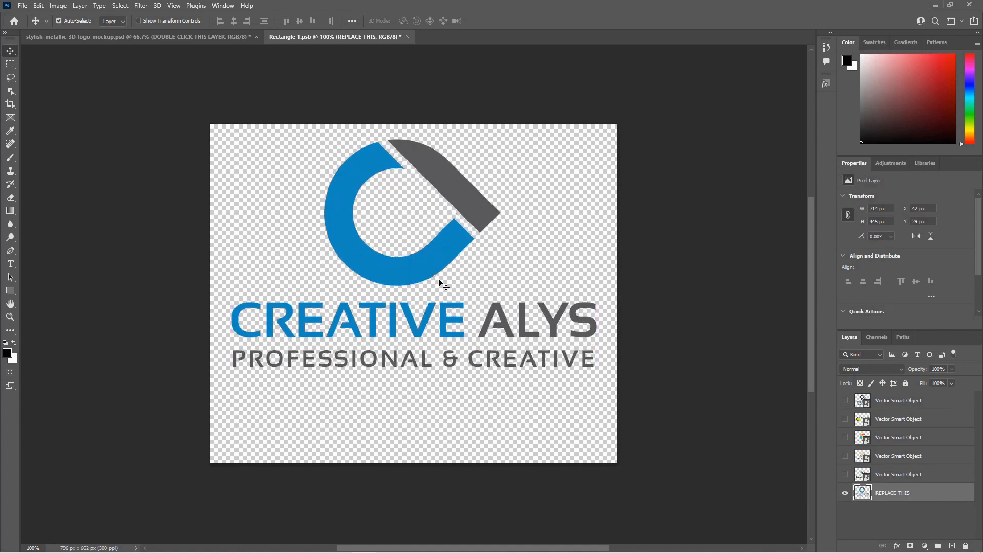
key("t")
left_click(233, 406)
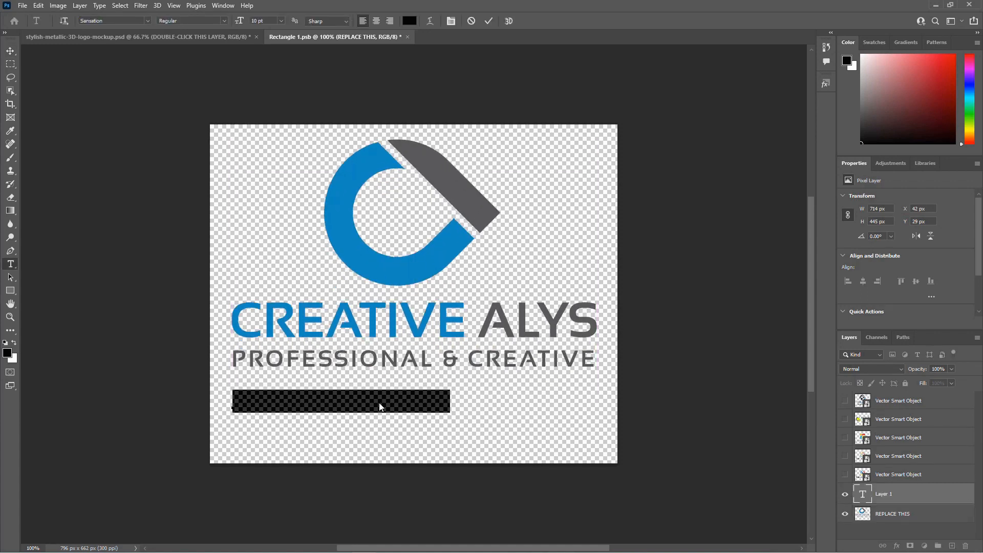
type("www.")
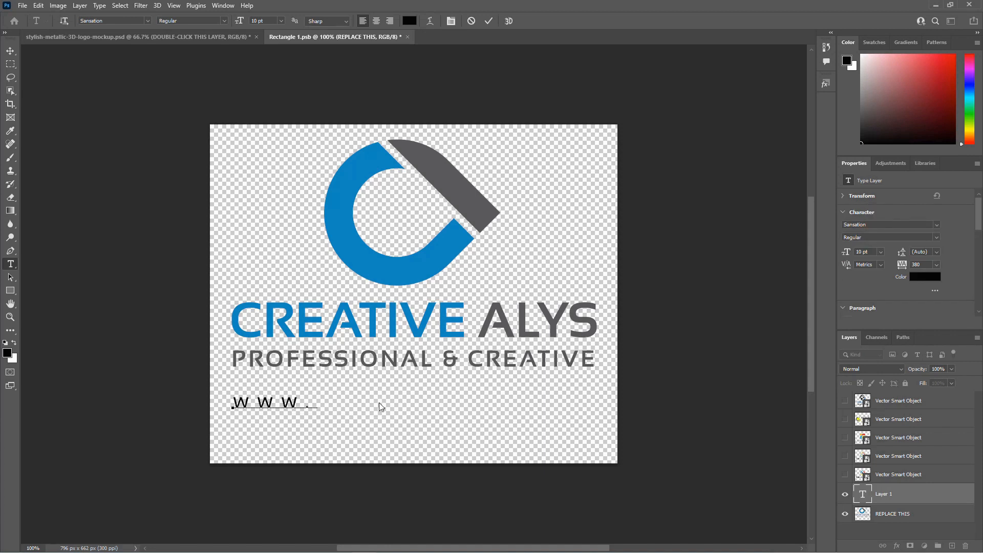
type("creativealys.com")
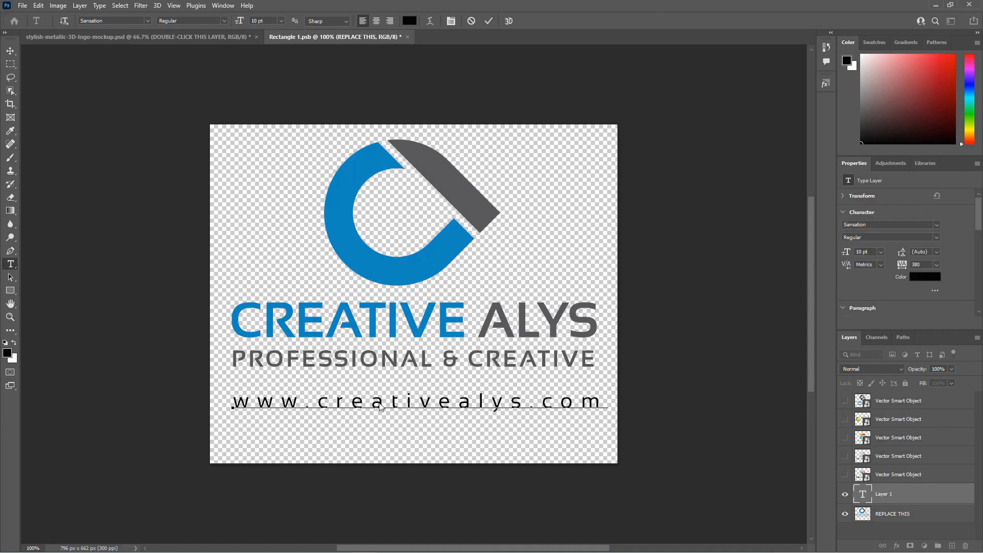
key("Return")
key("Delete")
key("Escape")
key("v")
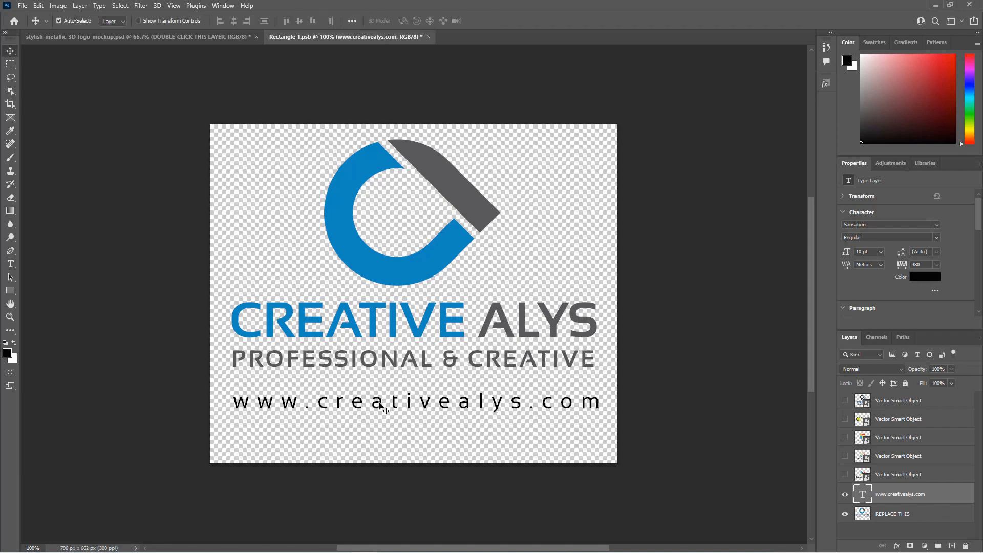
Step: Scale the website text slightly narrower with Free Transform
key("ctrl+t")
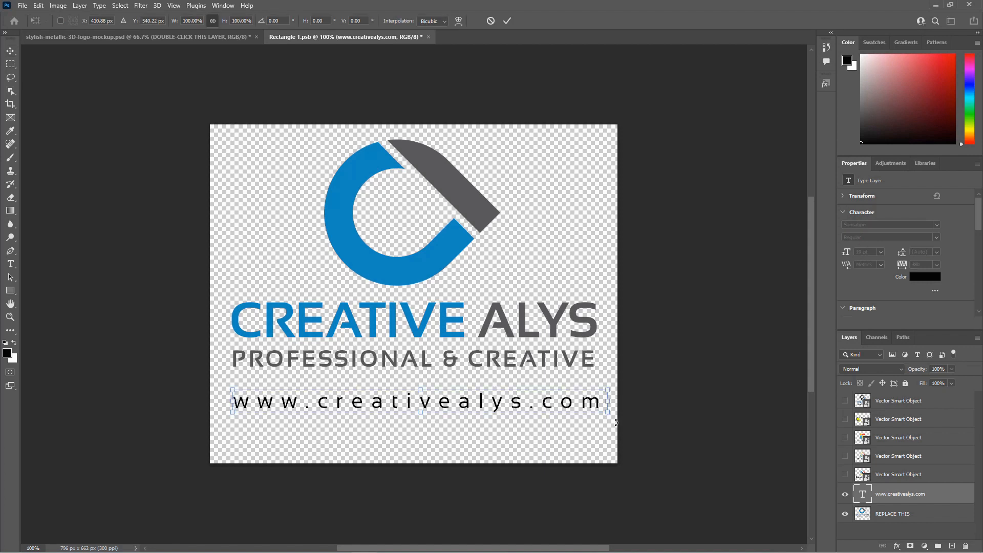
left_click_drag(611, 415, 609, 414)
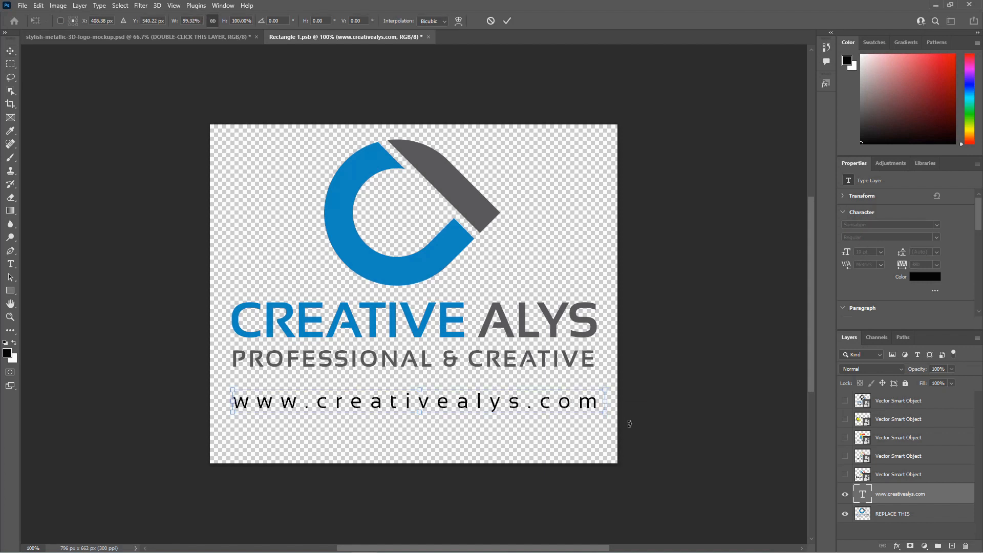
key("Return")
Step: Nudge the website text upward, closer to the PROFESSIONAL & CREATIVE tagline
key("shift+Up")
key("shift+Up")
key("shift+Up")
key("shift+Down")
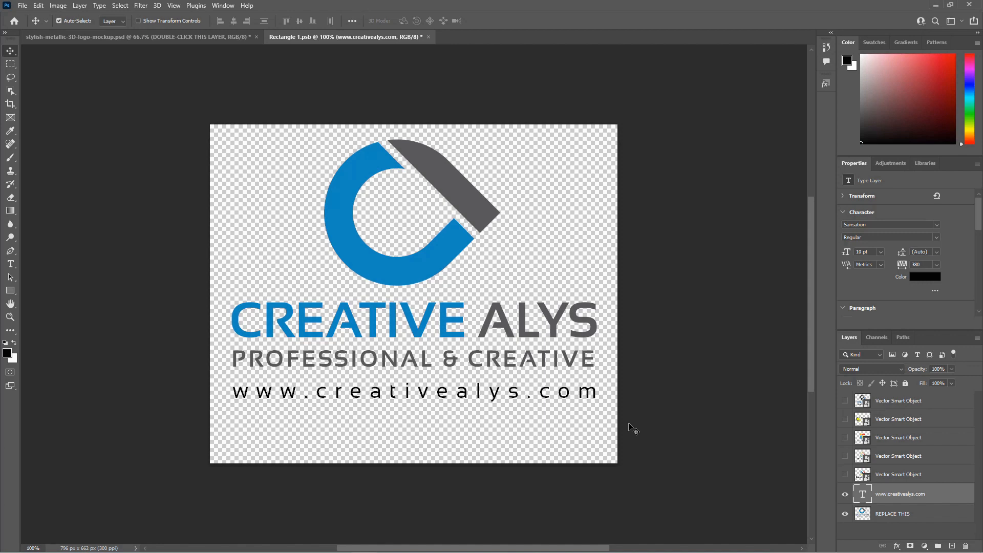
key("Up")
key("Up")
key("shift+Up")
key("Down")
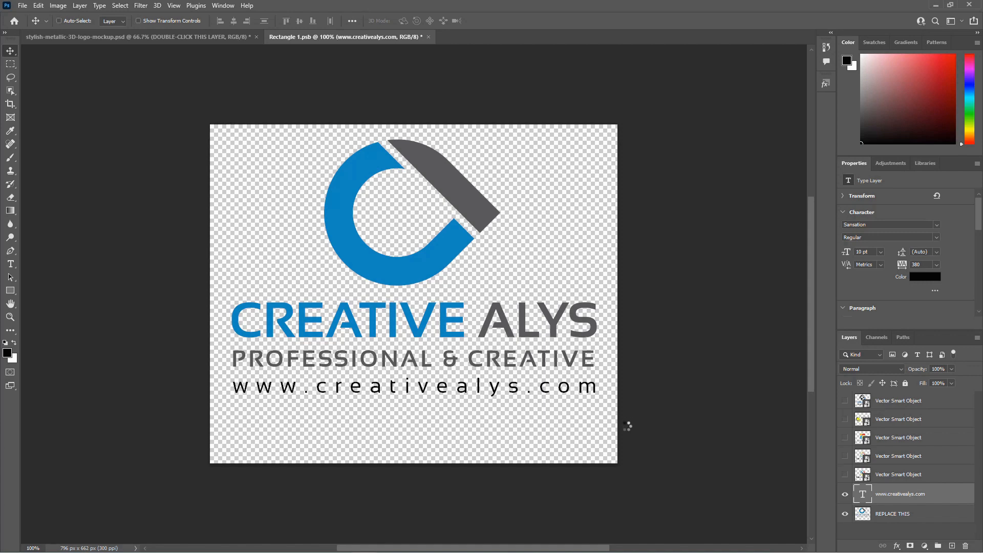
Step: Save the smart object file and close its document window
key("ctrl+s")
key("ctrl+w")
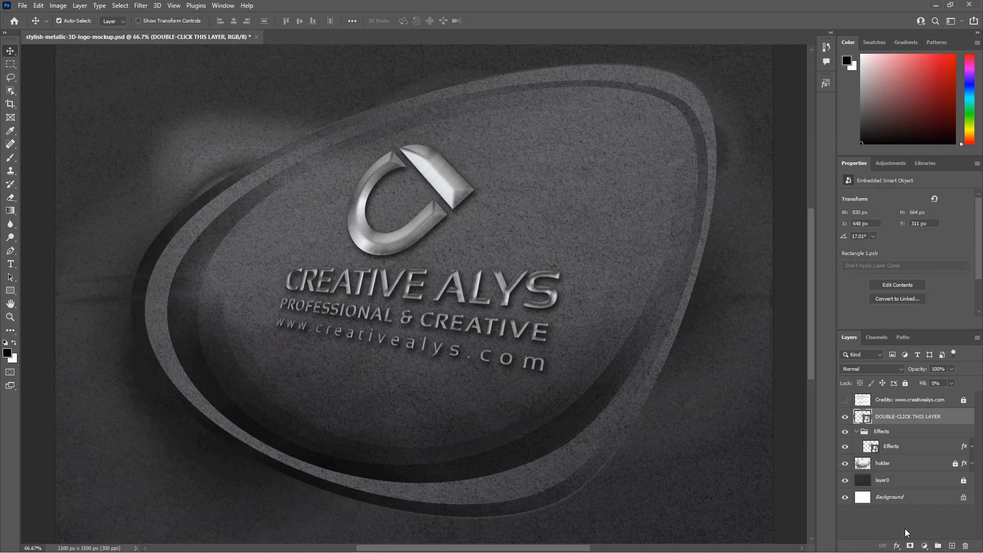
Step: Zoom out and back in to review the mockup with the added website text
key("ctrl+minus")
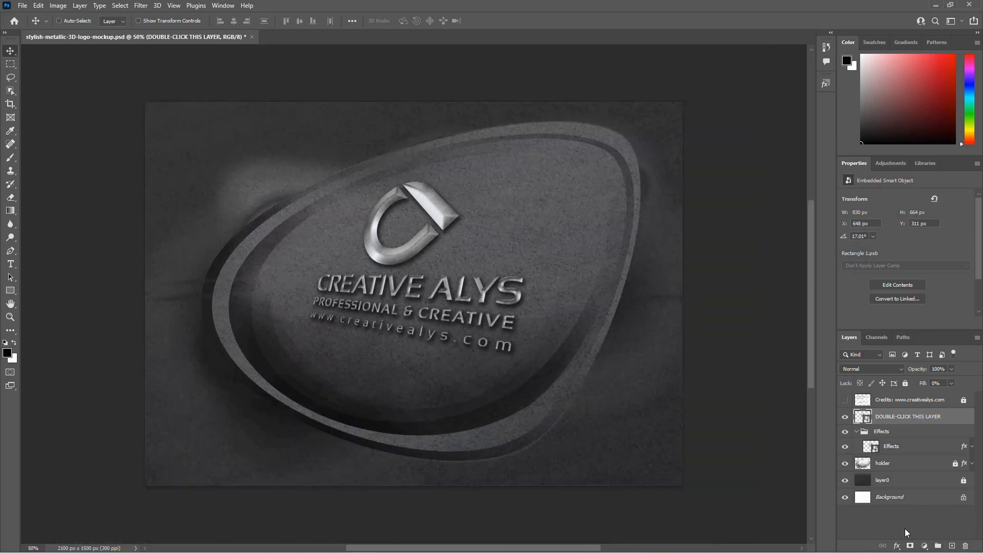
key("ctrl+minus")
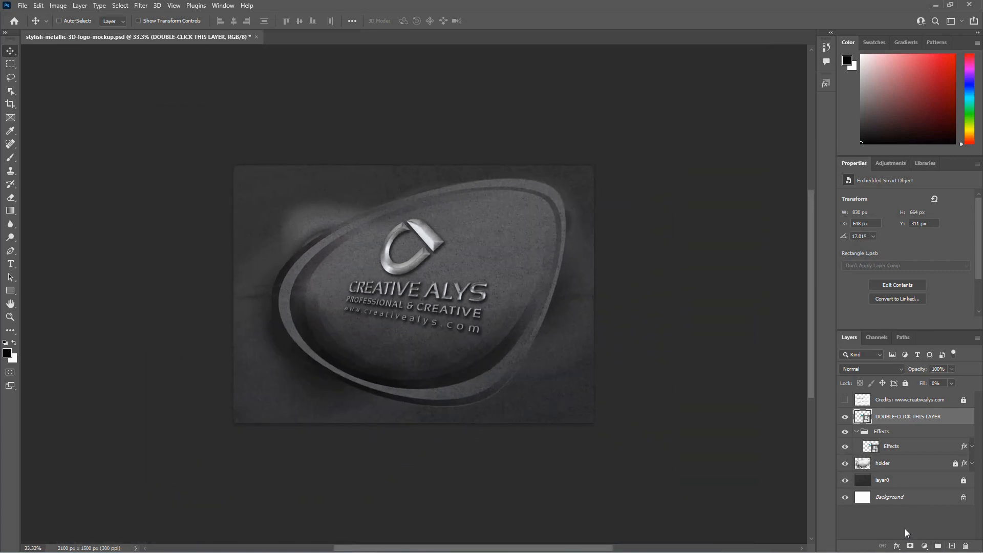
key("ctrl+plus")
key("ctrl+plus")
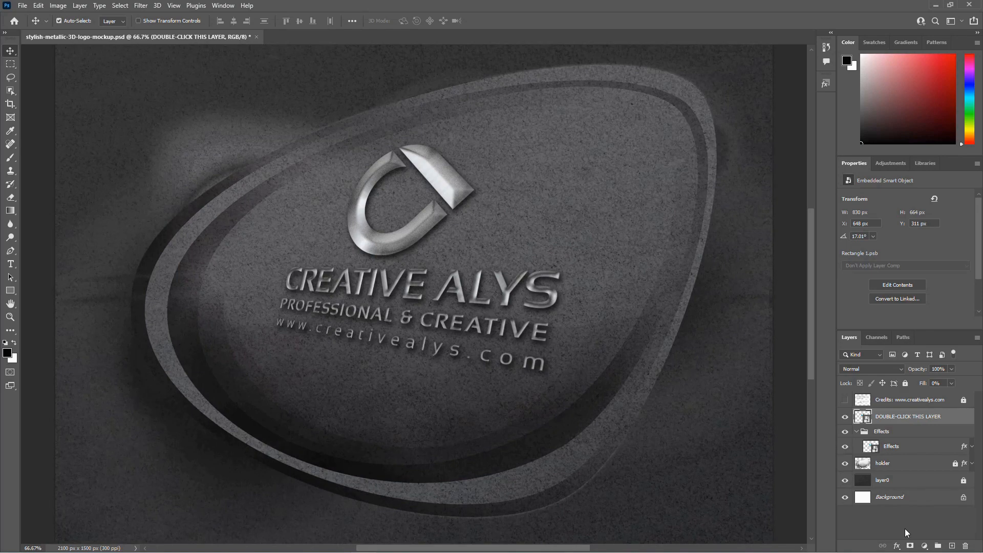
Step: Reopen the smart object's contents and move the website text slightly lower
double_click(863, 417)
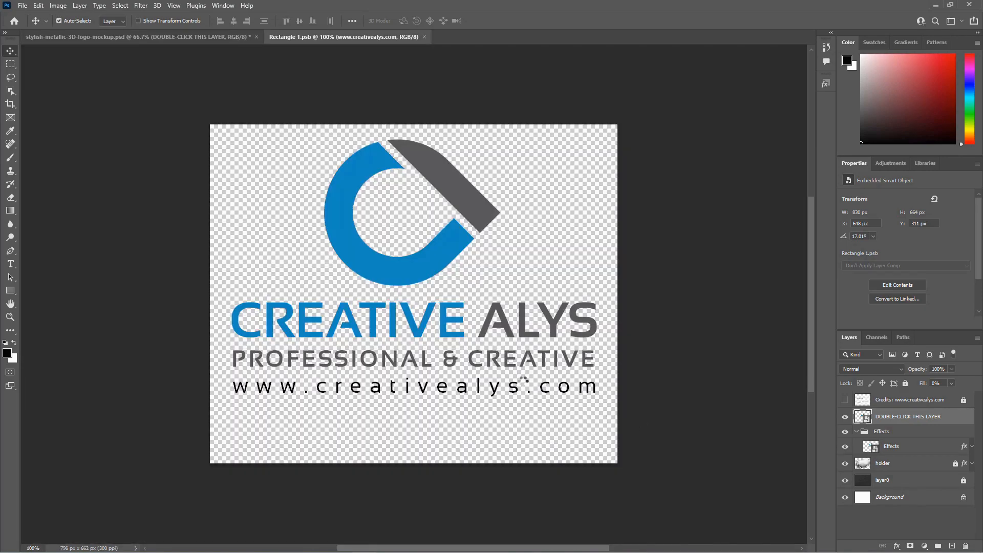
left_click_drag(527, 380, 513, 404)
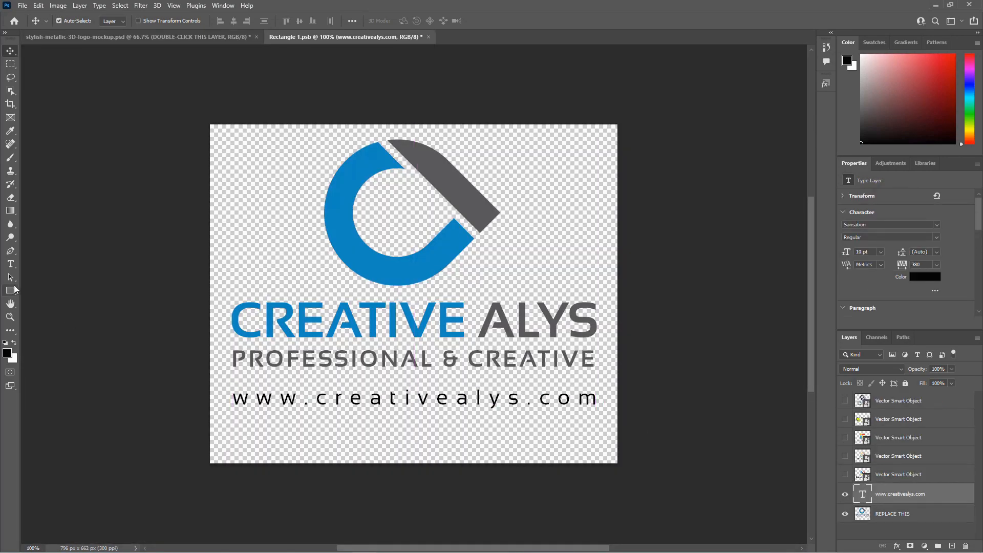
Step: Draw a horizontal divider line about 706 px wide between the tagline and the website text using the Line tool
right_click(12, 290)
left_click(64, 331)
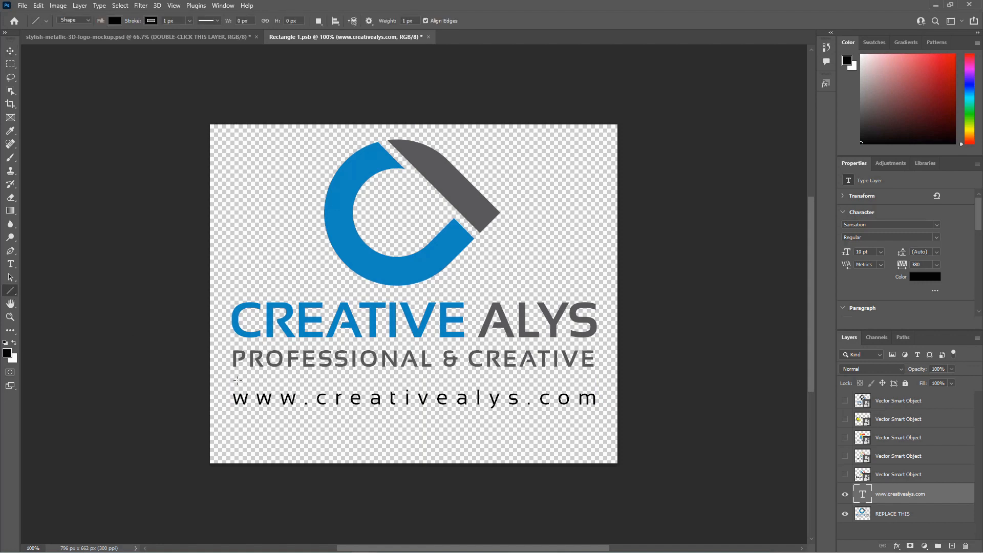
left_click_drag(234, 380, 595, 388)
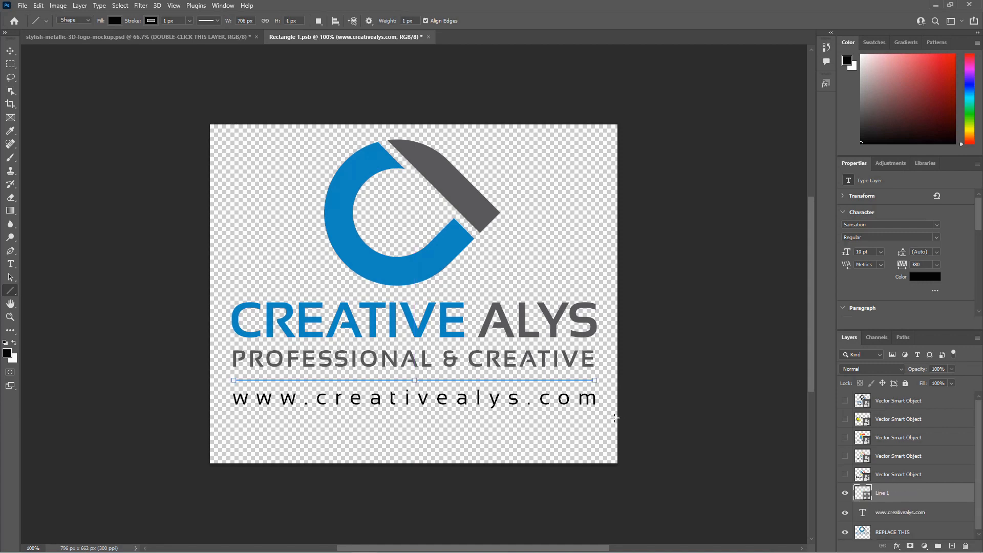
Step: Switch to the Move tool, save the smart object file and close its document window
key("v")
left_click(598, 433)
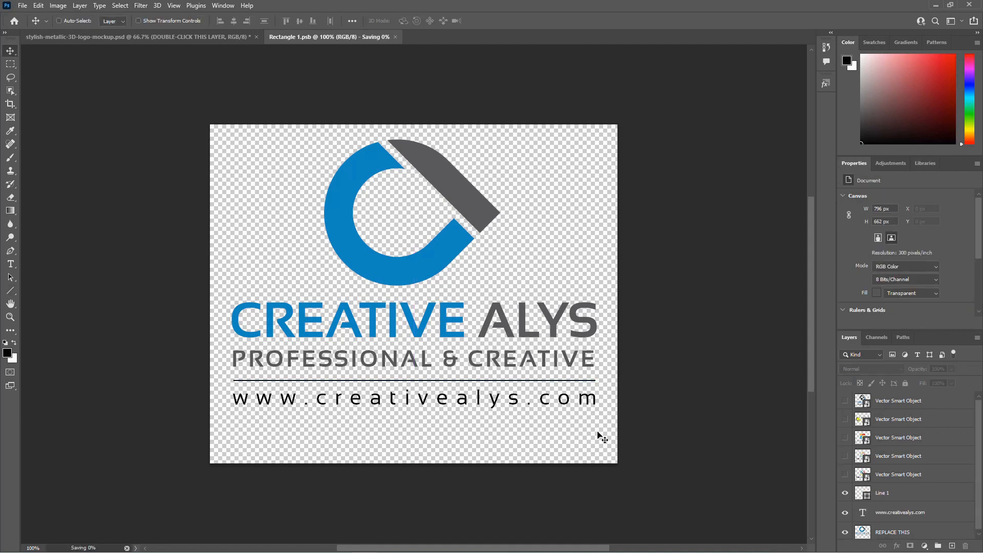
key("ctrl+w")
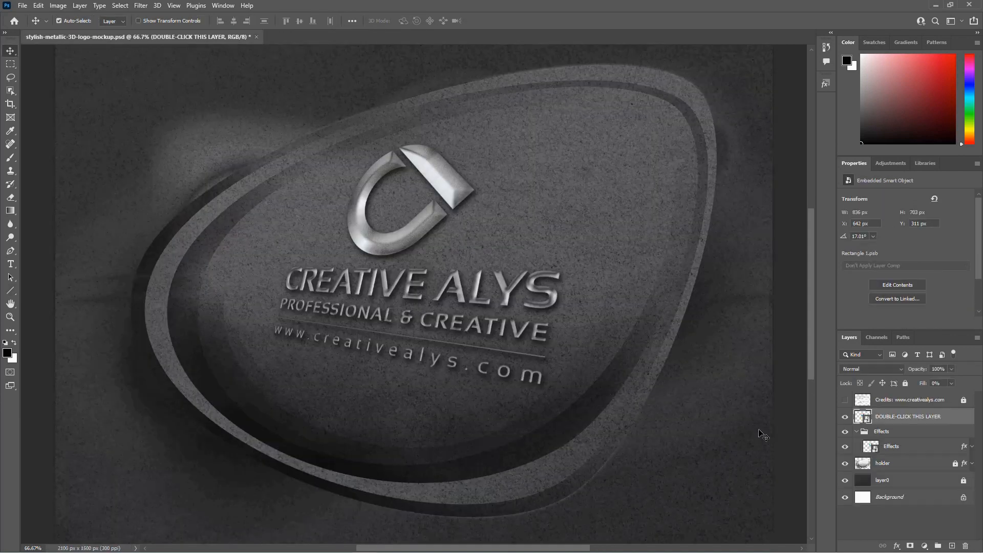
Step: Zoom out and back in to review the mockup with the new divider line
key("ctrl+minus")
key("ctrl+minus")
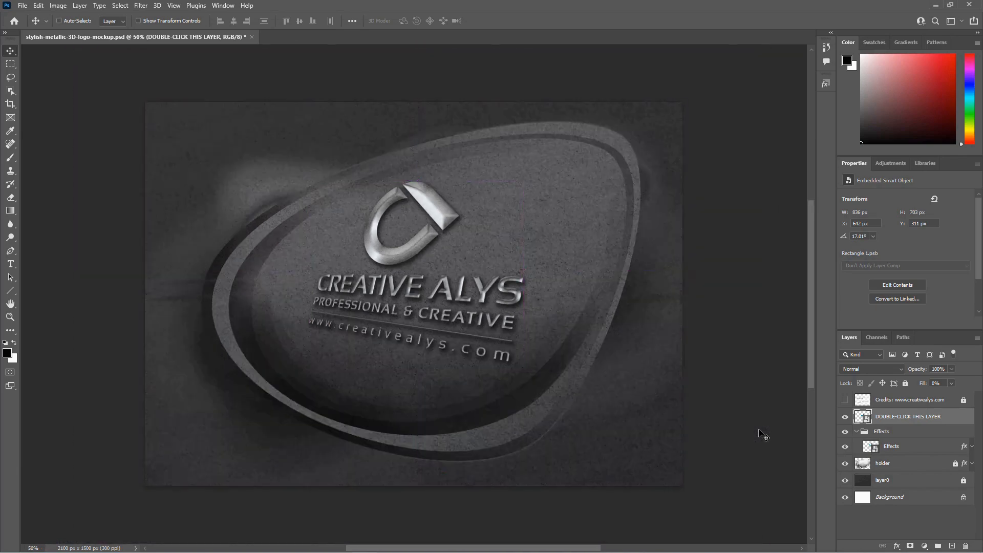
key("ctrl+plus")
key("ctrl+plus")
key("ctrl+plus")
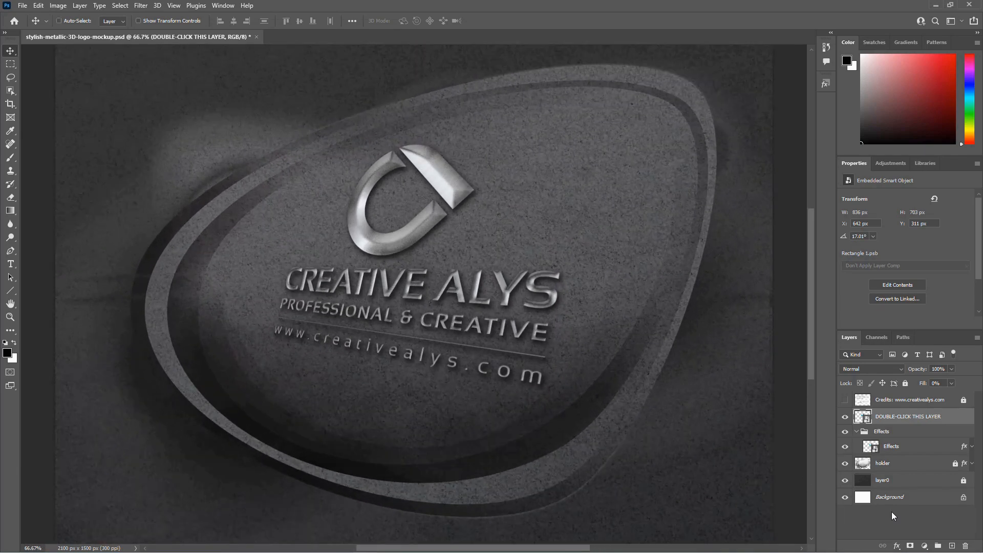
key("ctrl+minus")
key("ctrl+minus")
key("ctrl+minus")
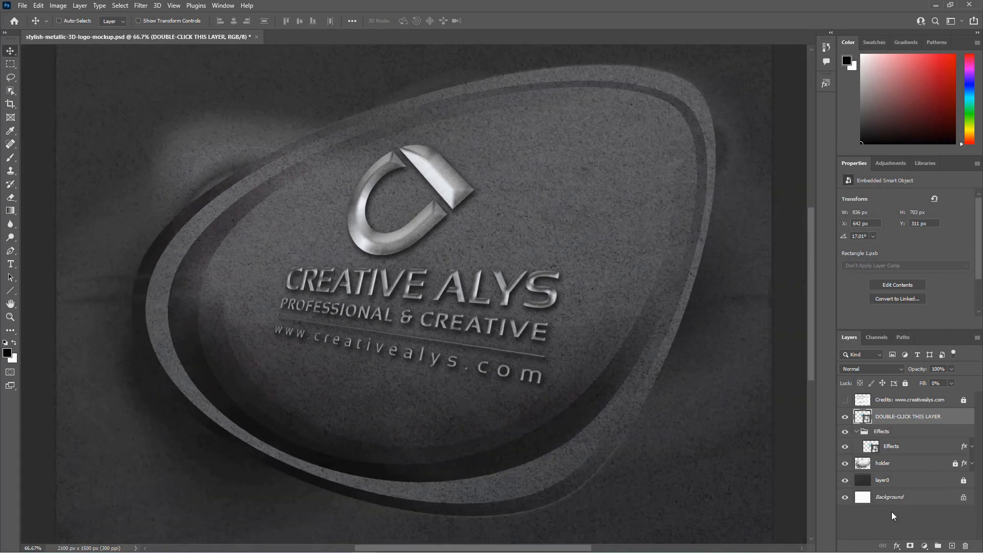
key("ctrl+plus")
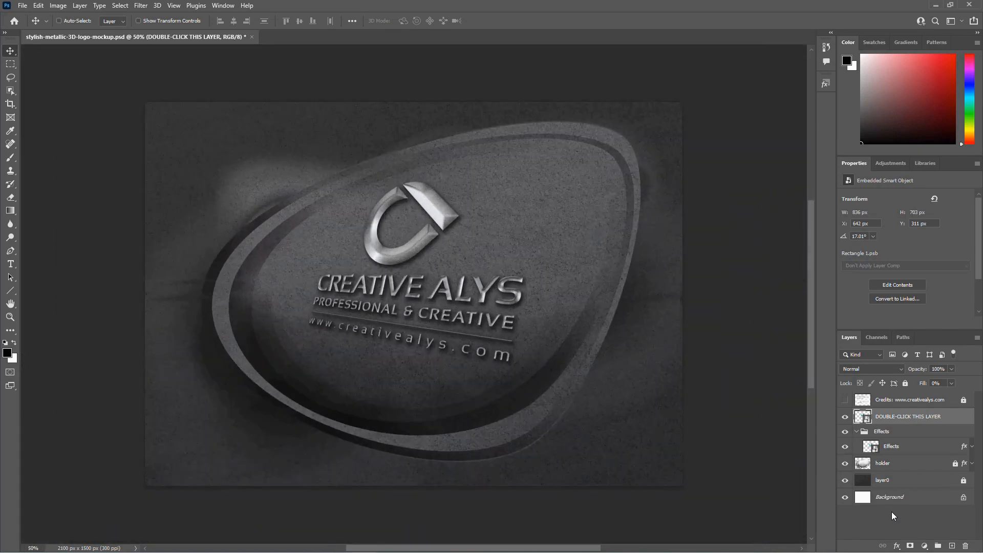
key("ctrl+plus")
Step: Save the mockup document
key("ctrl+s")
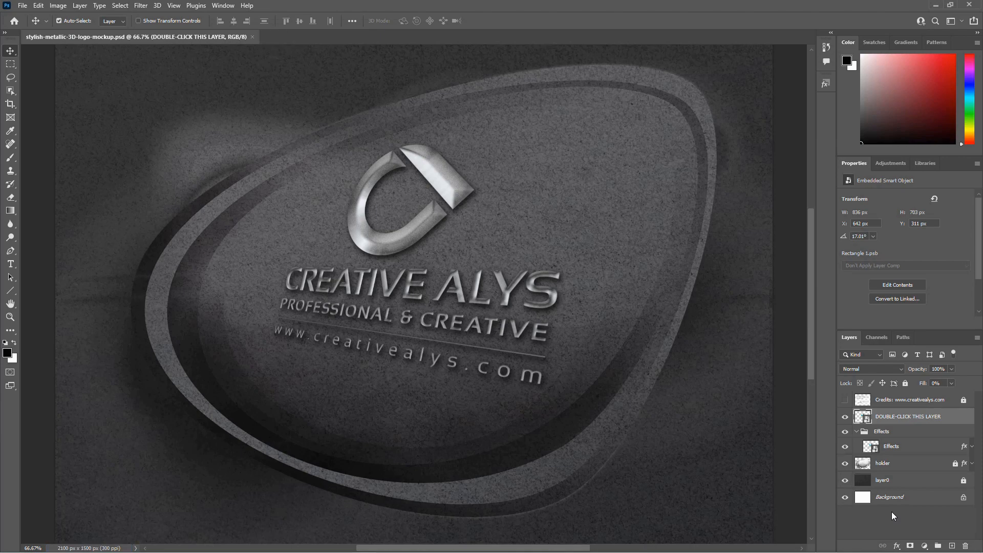
key("ctrl+plus")
key("ctrl+minus")
left_click(857, 527)
Step: Open Save for Web (Legacy), pan around the optimized preview to inspect the mockup, and cancel the dialog
left_click(22, 6)
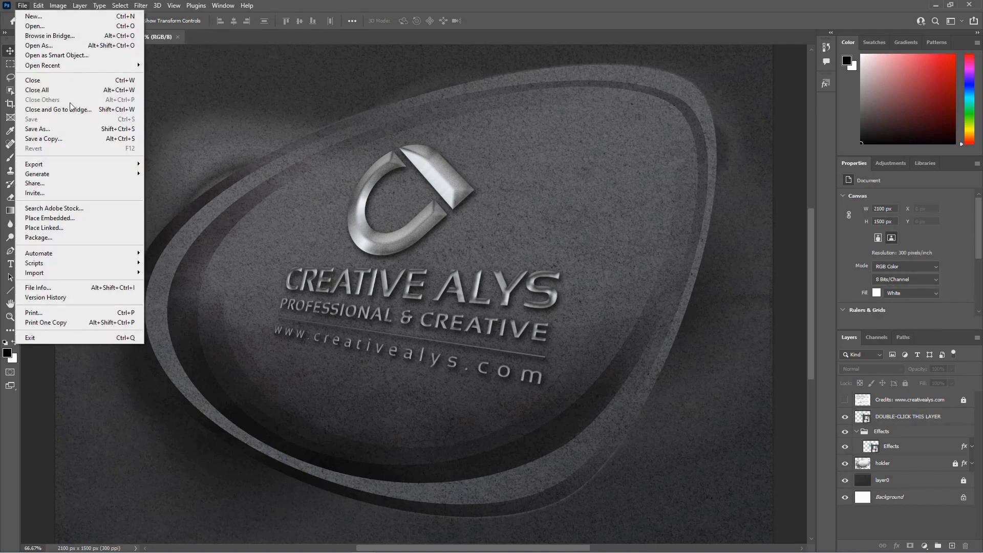
mouse_move(64, 164)
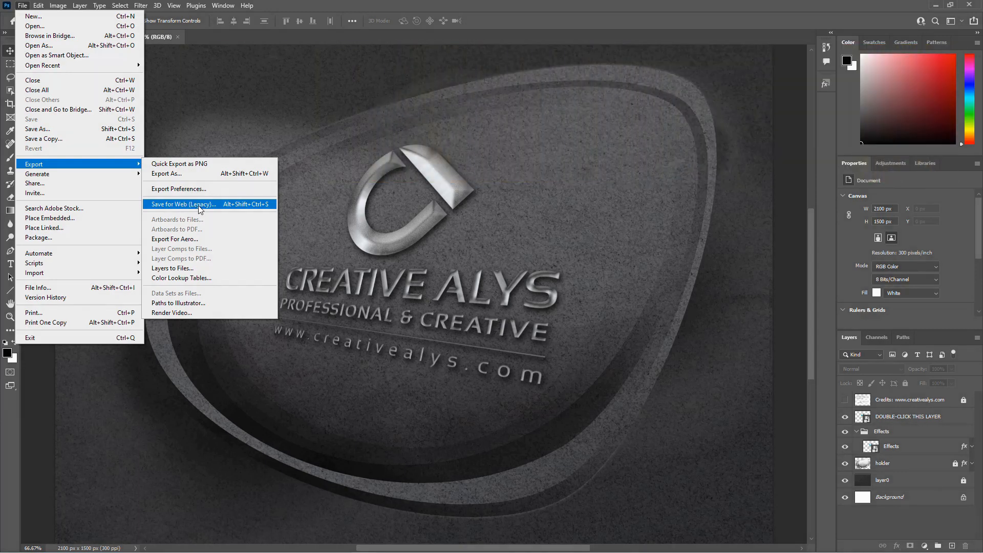
left_click(200, 207)
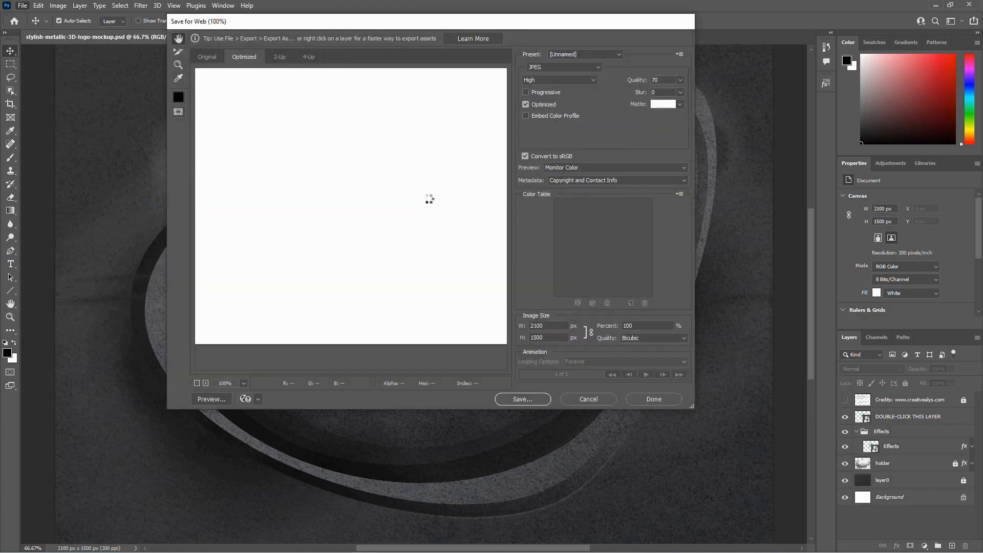
left_click_drag(291, 160, 192, 91)
left_click_drag(418, 224, 277, 283)
left_click_drag(403, 243, 322, 191)
left_click_drag(381, 263, 405, 167)
left_click_drag(331, 229, 429, 187)
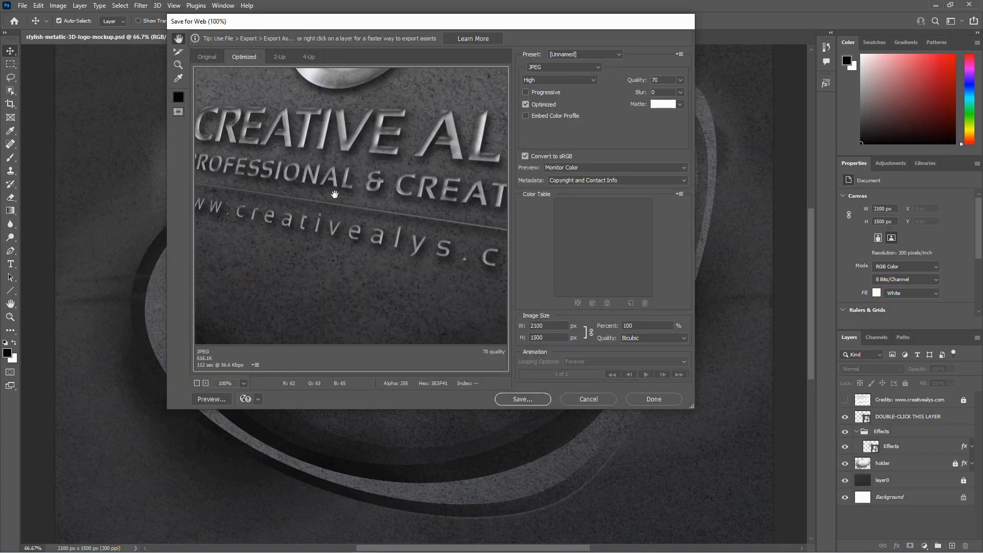
left_click_drag(336, 193, 463, 228)
left_click_drag(382, 147, 266, 259)
left_click_drag(390, 215, 292, 279)
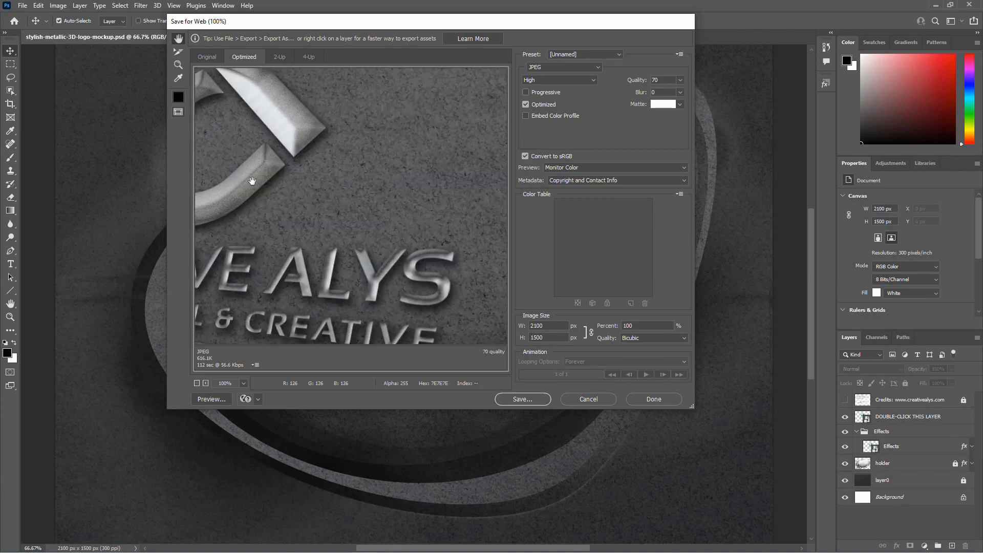
left_click_drag(358, 264, 248, 156)
left_click_drag(354, 241, 218, 137)
left_click_drag(355, 204, 359, 153)
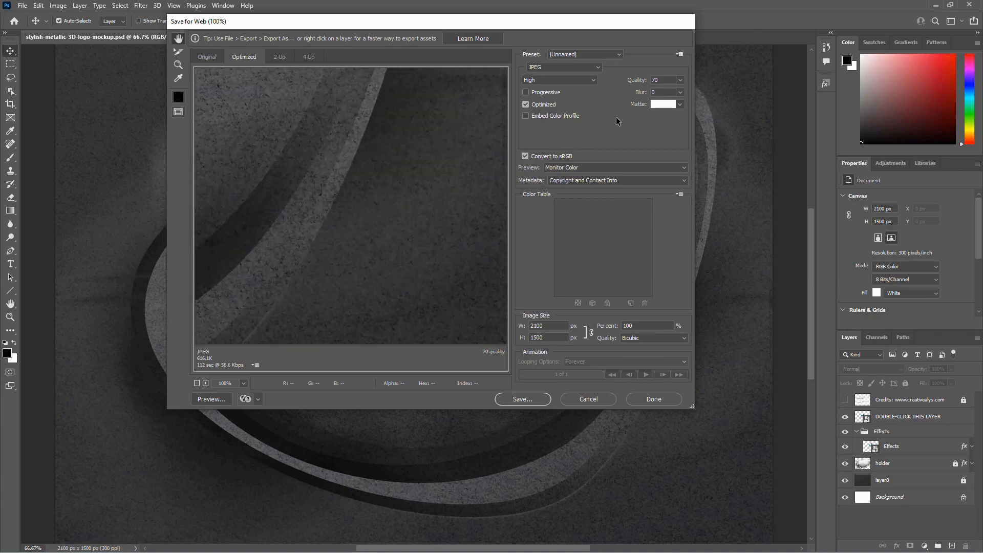
left_click_drag(463, 313, 444, 265)
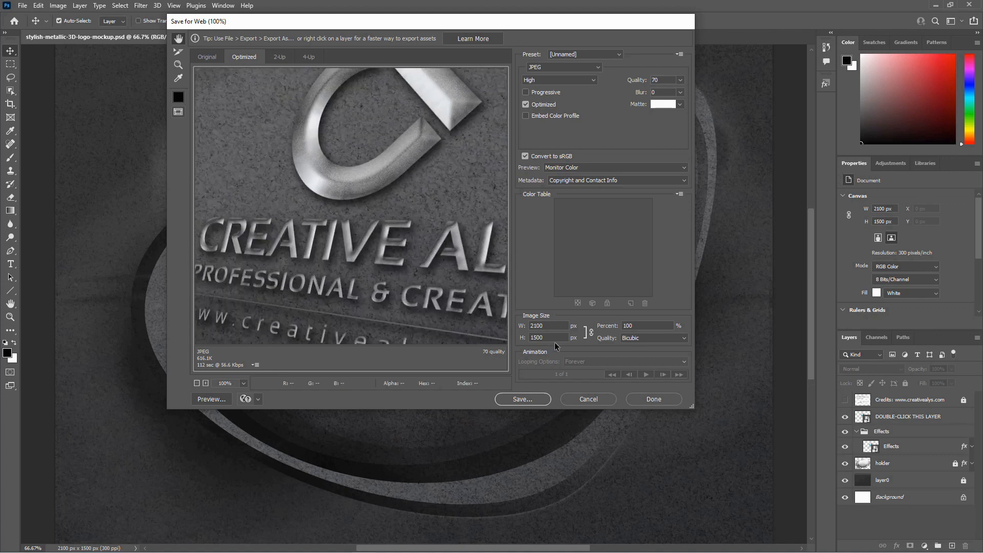
left_click(594, 402)
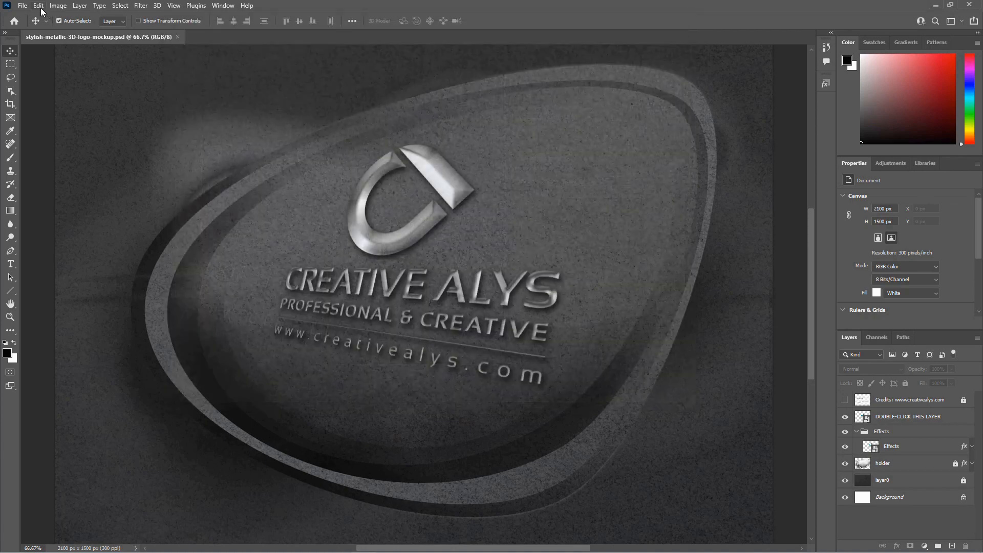
Step: Open the Export As dialog and try the 2x and 0.25x scale options before returning to 1x
left_click(23, 6)
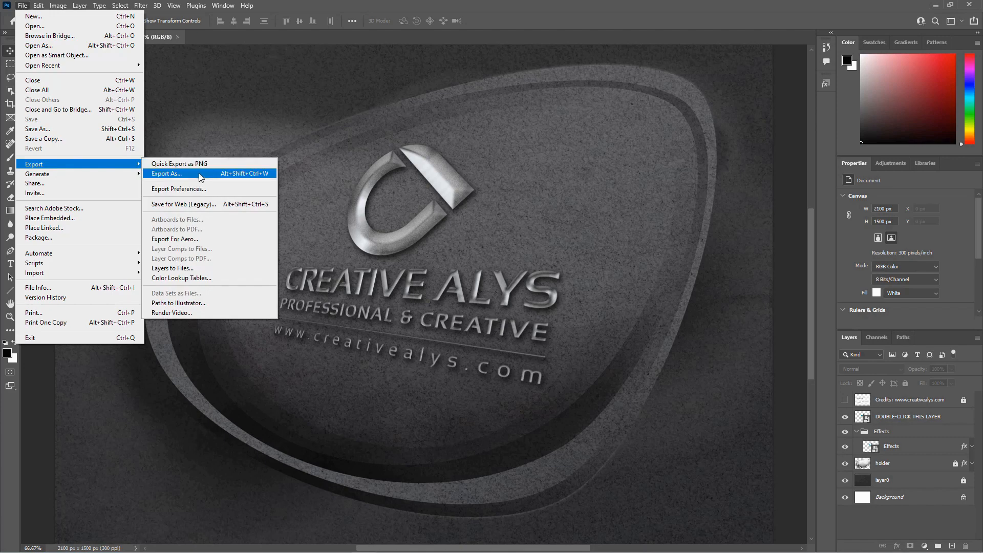
left_click(224, 175)
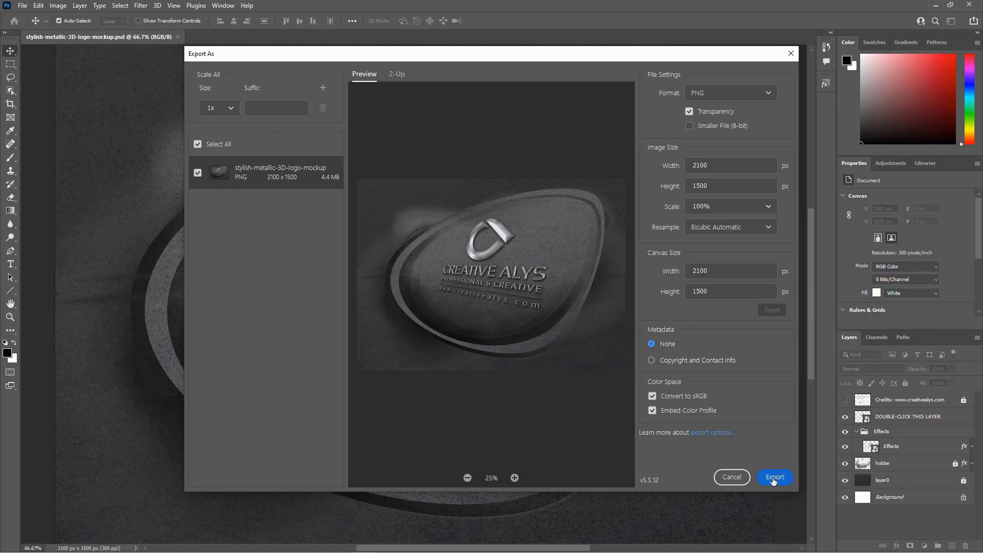
left_click(233, 109)
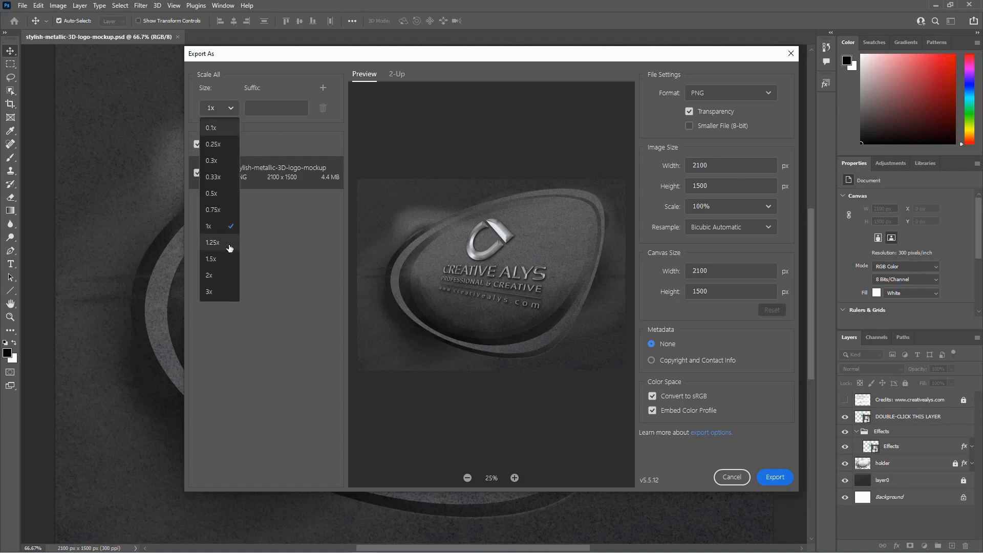
left_click(214, 276)
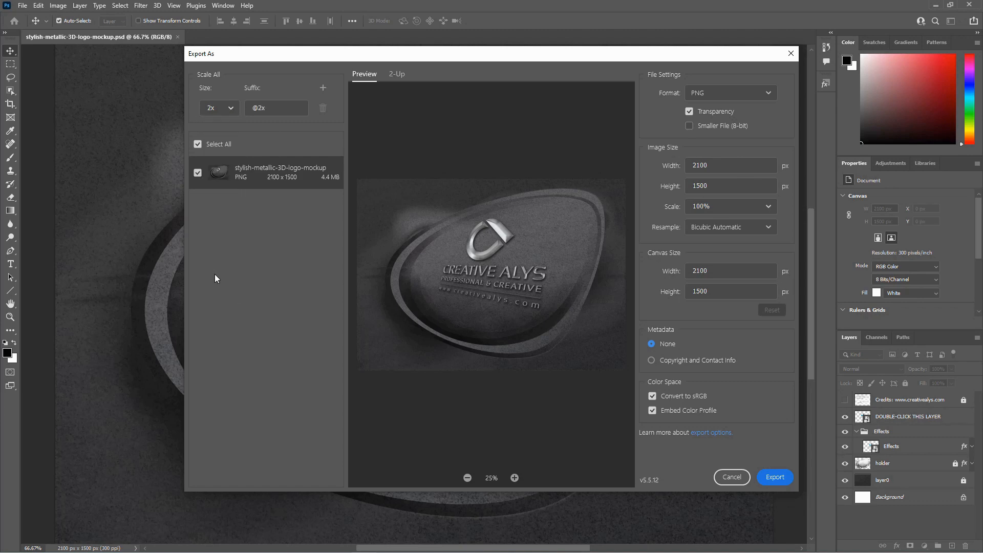
left_click(230, 113)
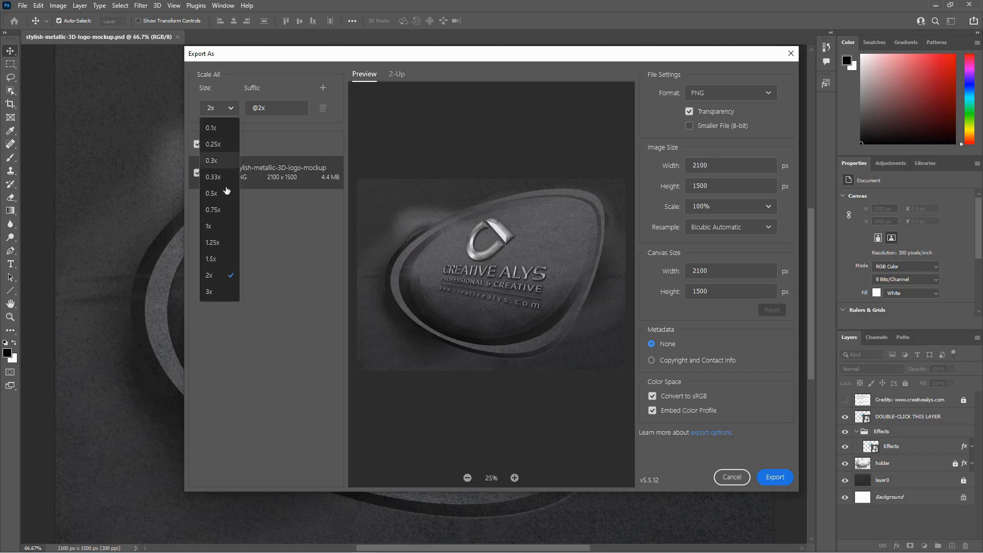
left_click(215, 226)
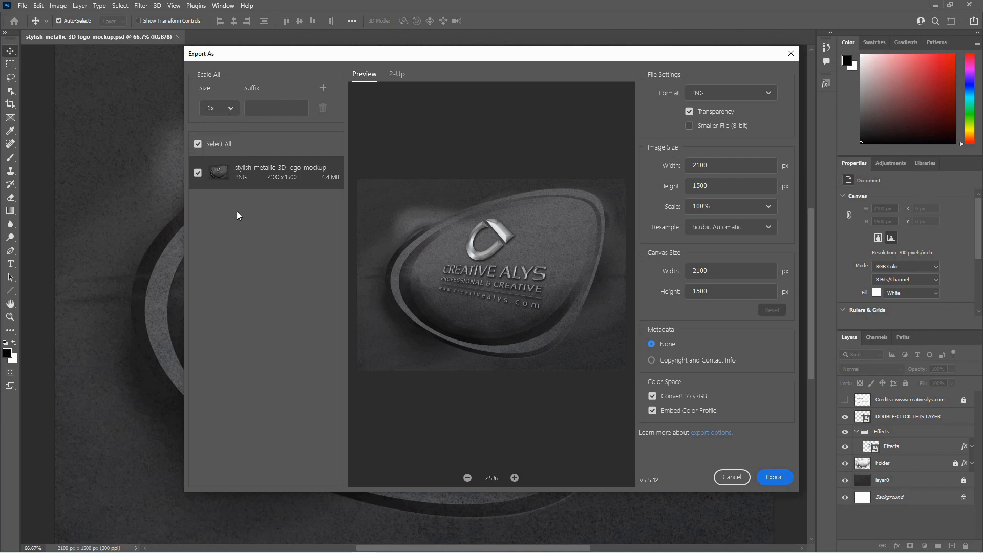
left_click(230, 112)
left_click(219, 145)
left_click(230, 109)
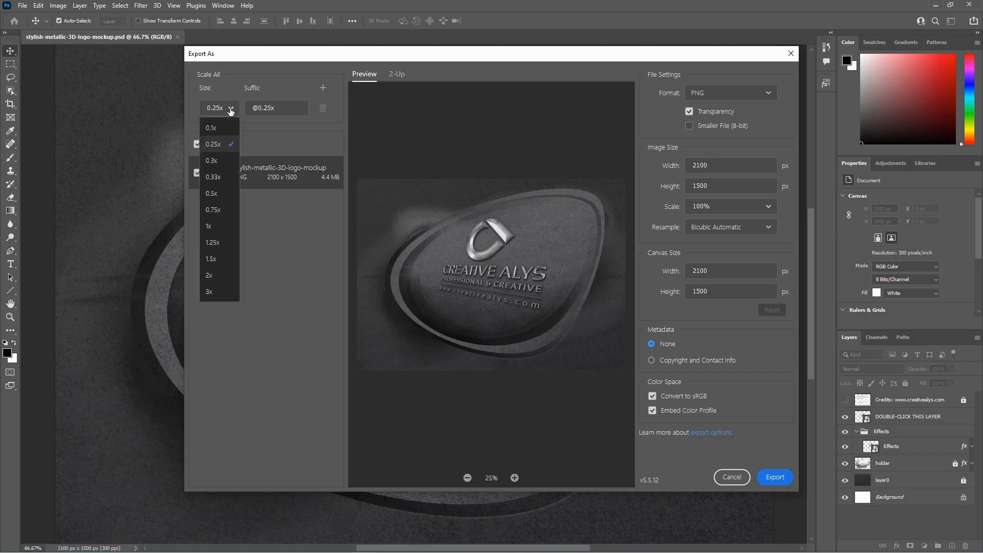
left_click(219, 228)
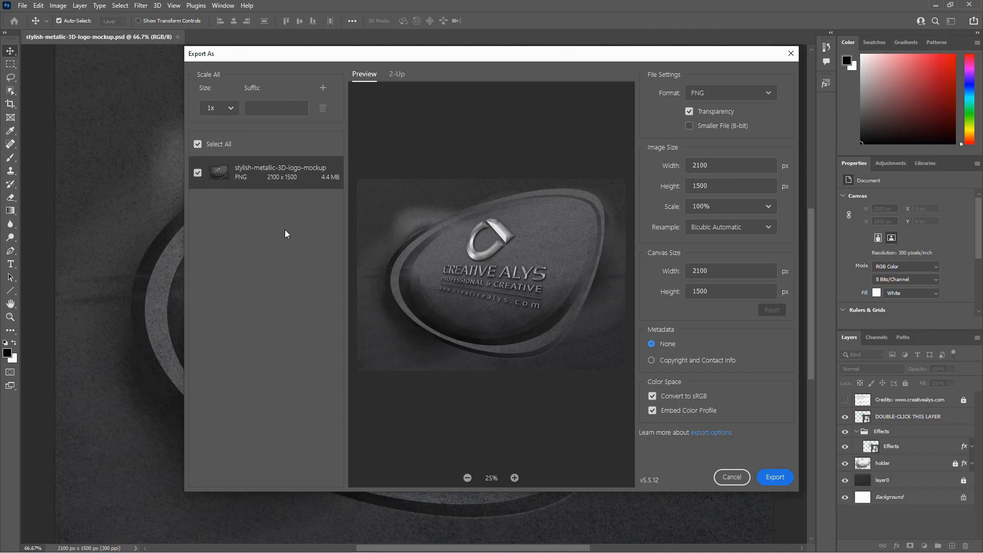
Step: Compare the 2-Up view and zoom the export preview in and out to inspect the mockup
left_click(398, 75)
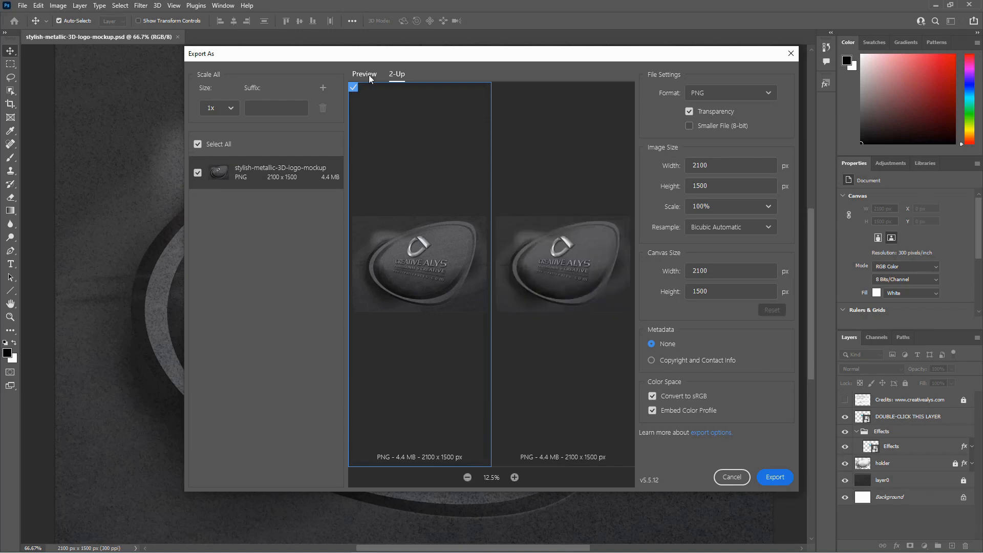
left_click(368, 74)
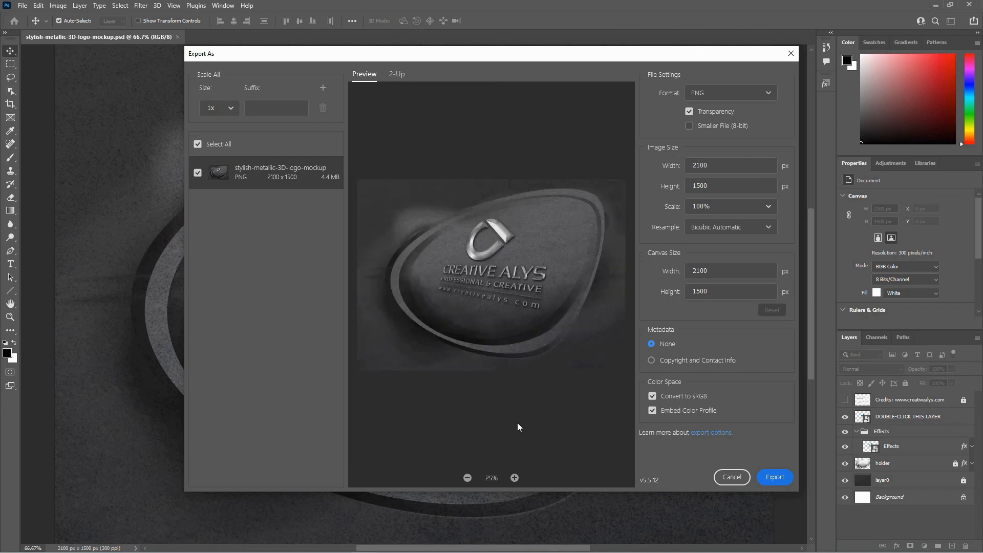
left_click(515, 478)
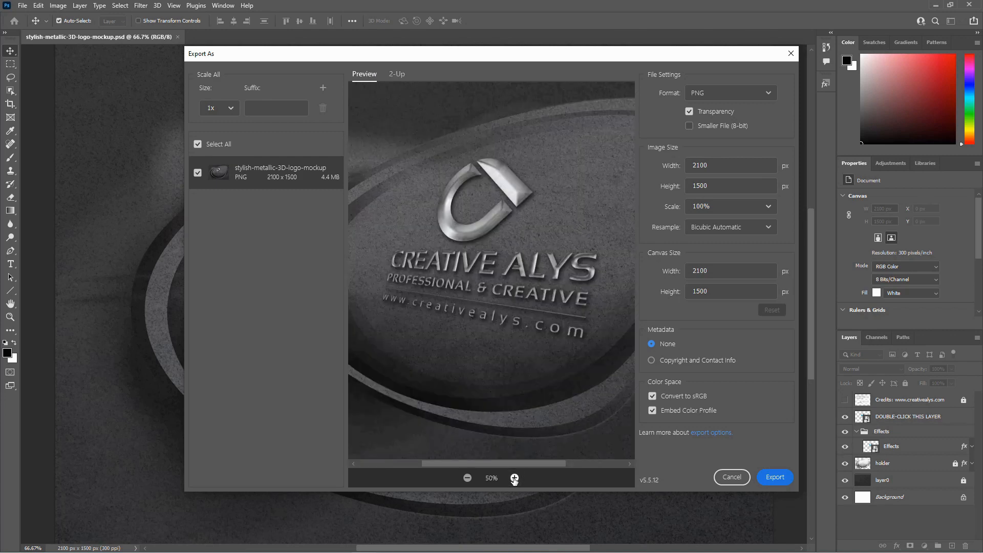
left_click(514, 478)
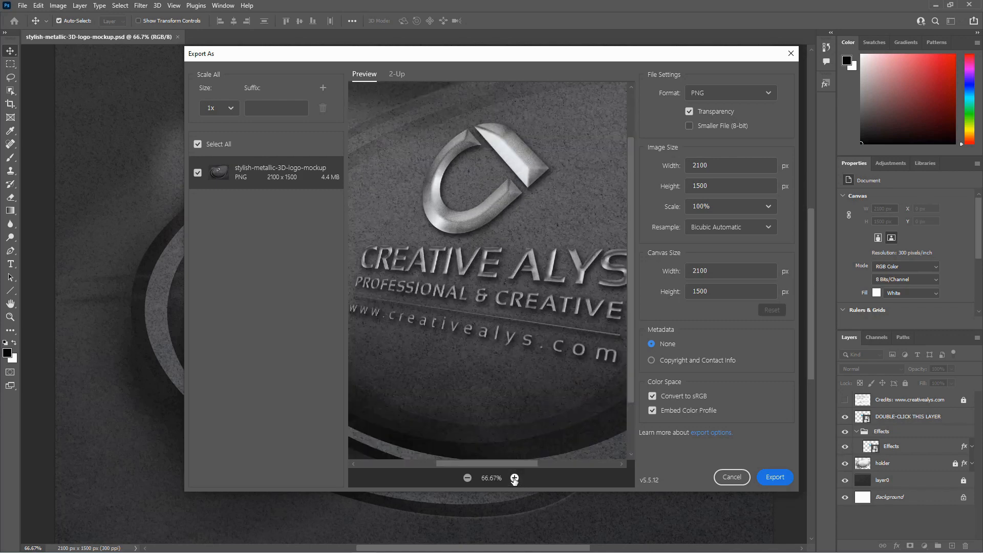
left_click(514, 478)
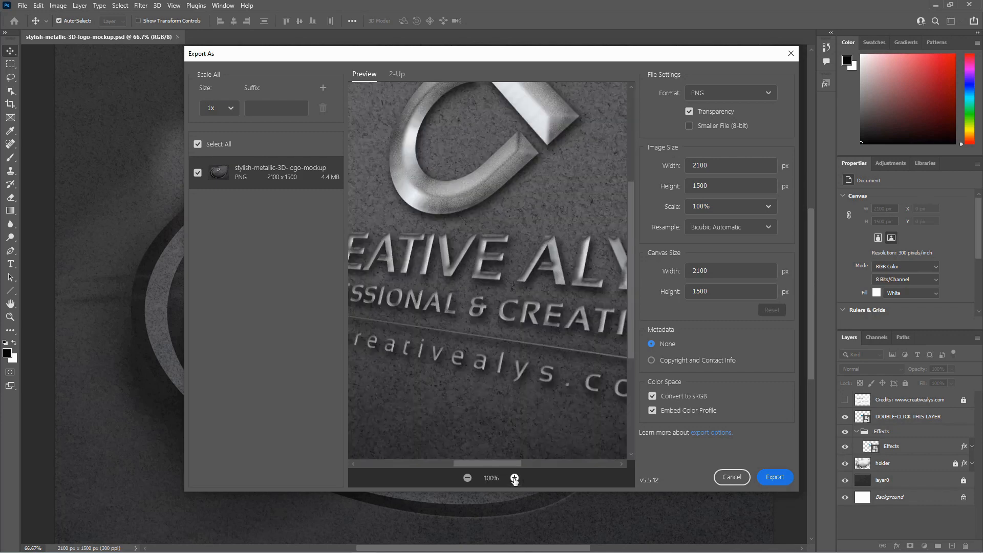
left_click(468, 478)
left_click(467, 479)
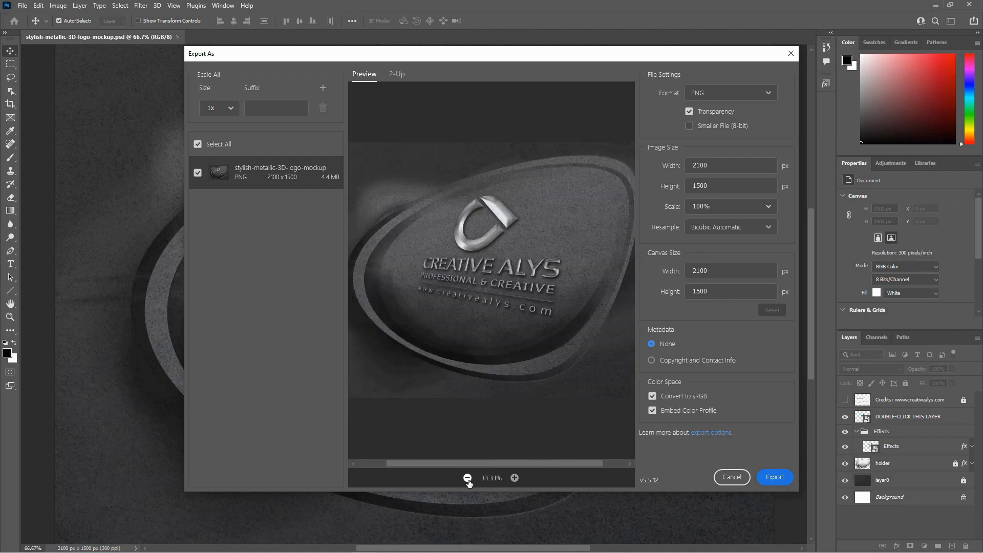
left_click(467, 478)
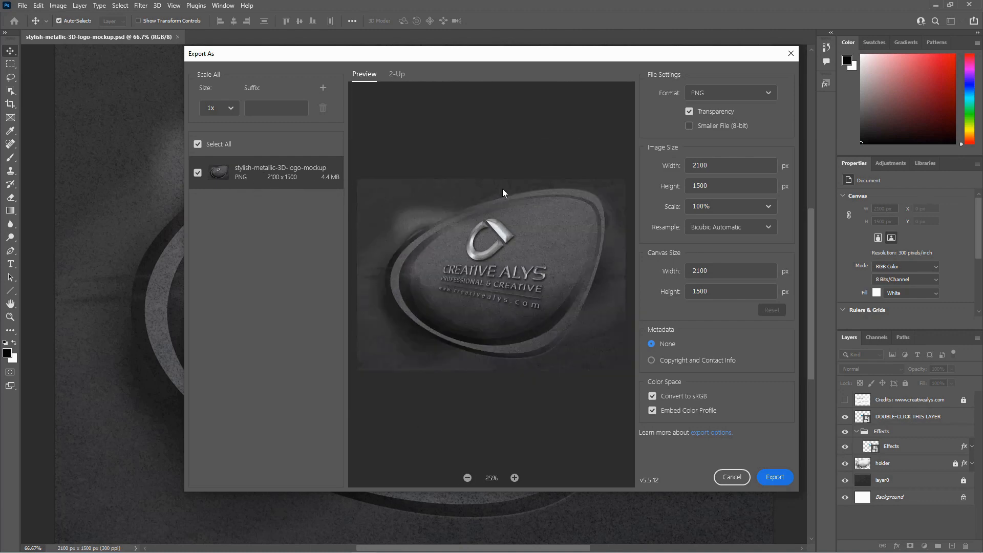
Step: Set the export image width to 1000 px, then close the Export As dialog without exporting
left_click_drag(727, 162, 685, 166)
key("Tab")
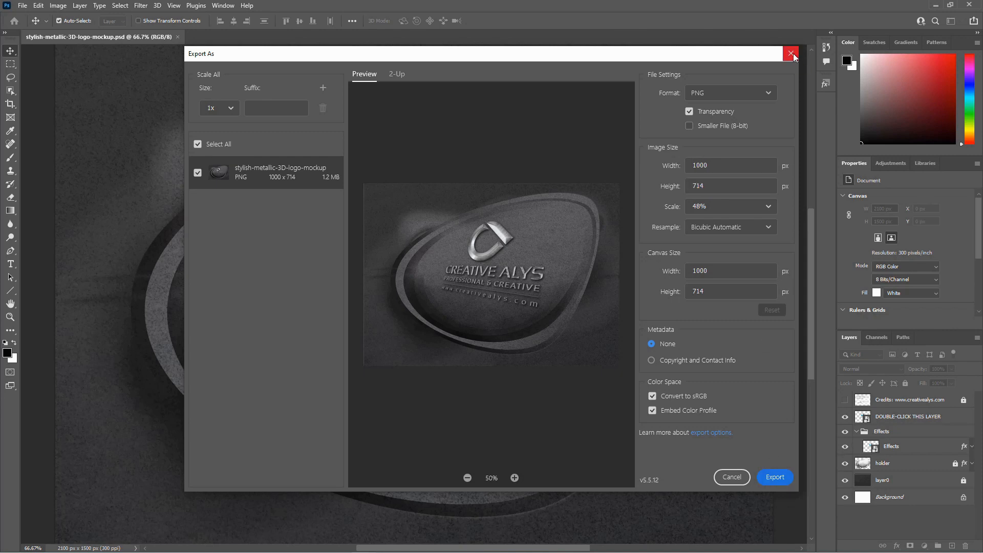
left_click(792, 53)
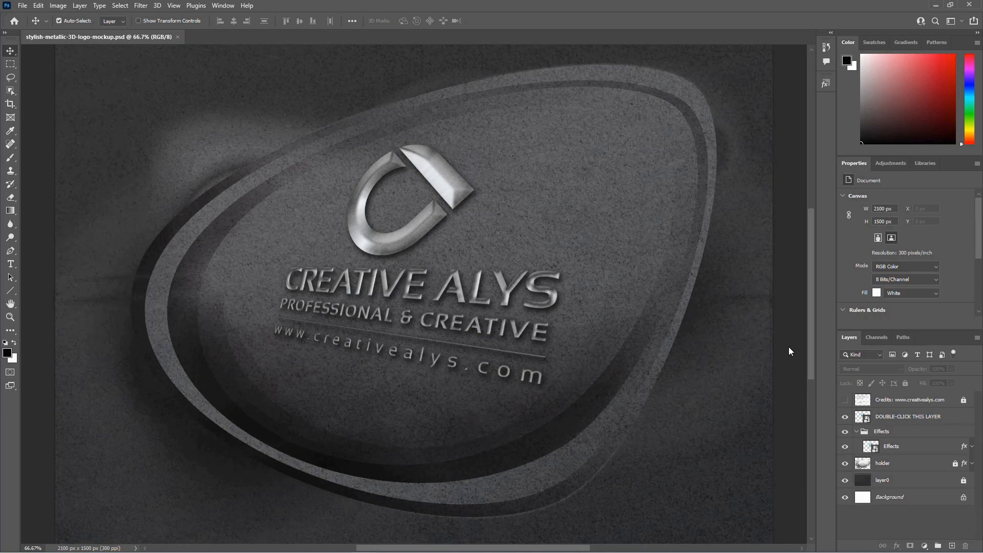